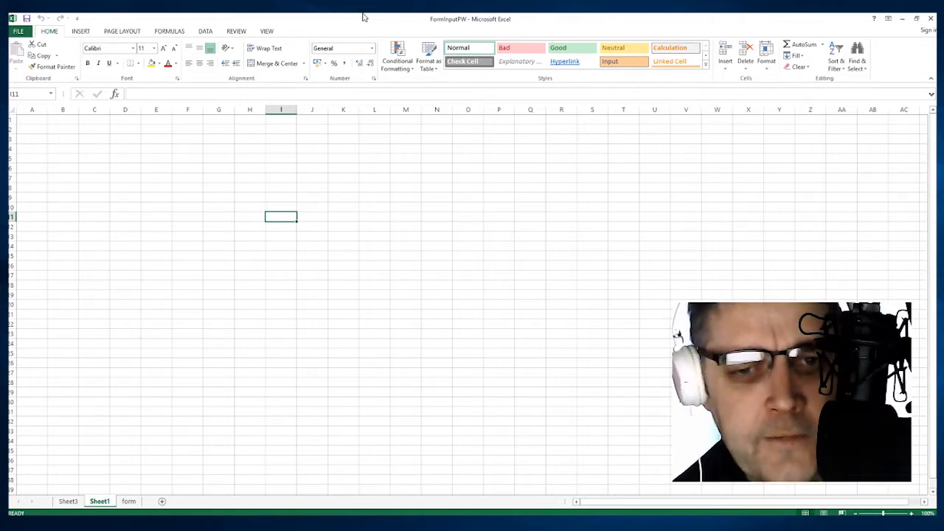
Enter the headings Name, Address and Tel across A1:C1 of Sheet1.
click(310, 187)
click(188, 168)
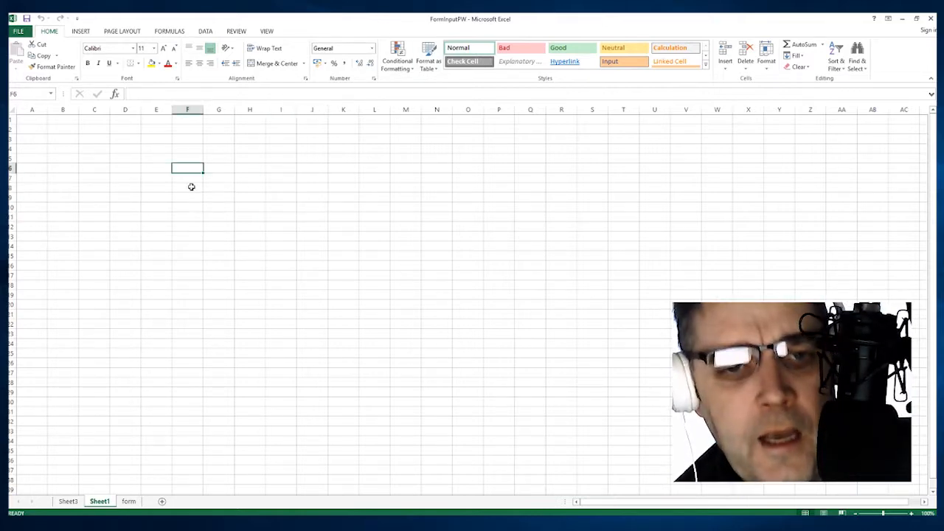
click(125, 197)
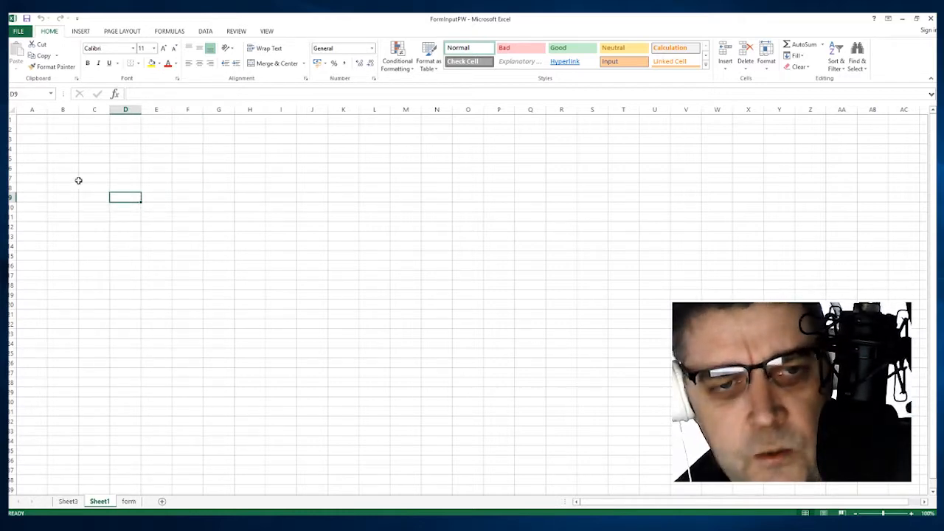
click(24, 123)
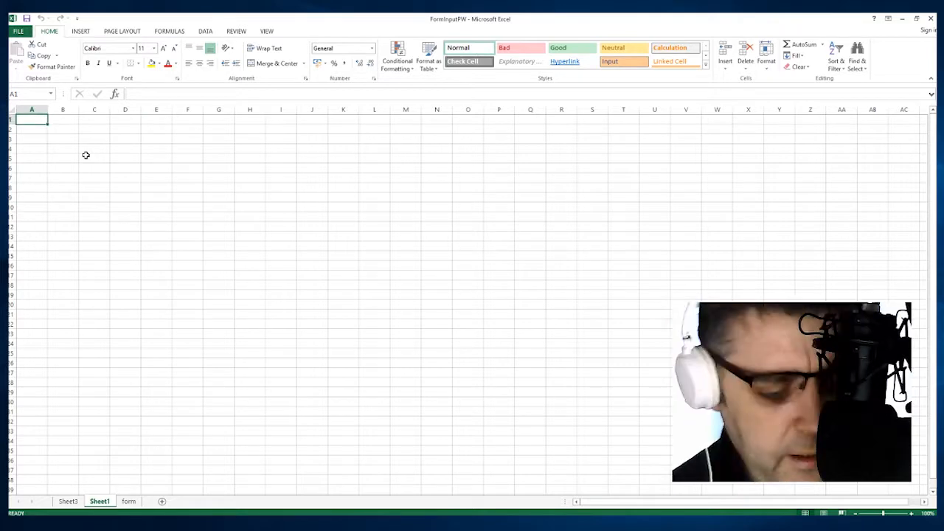
text(N)
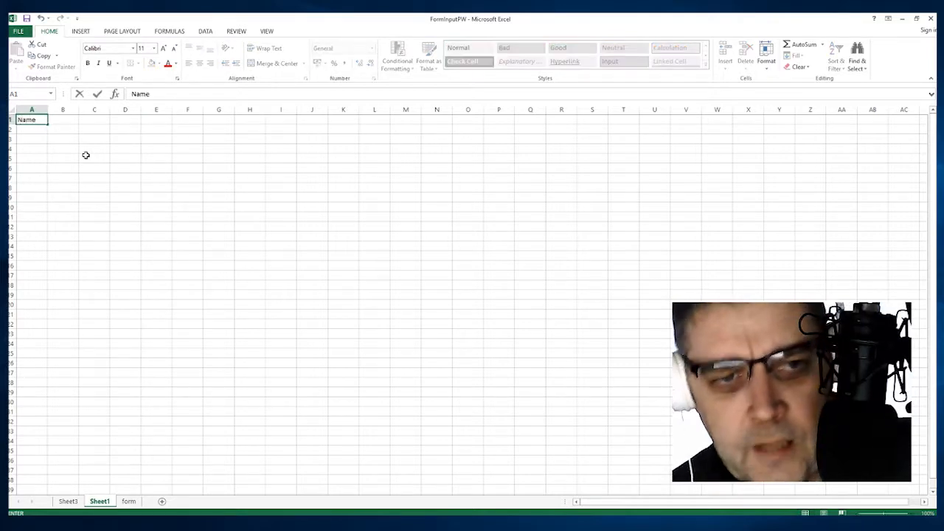
text(ame)
key(Tab)
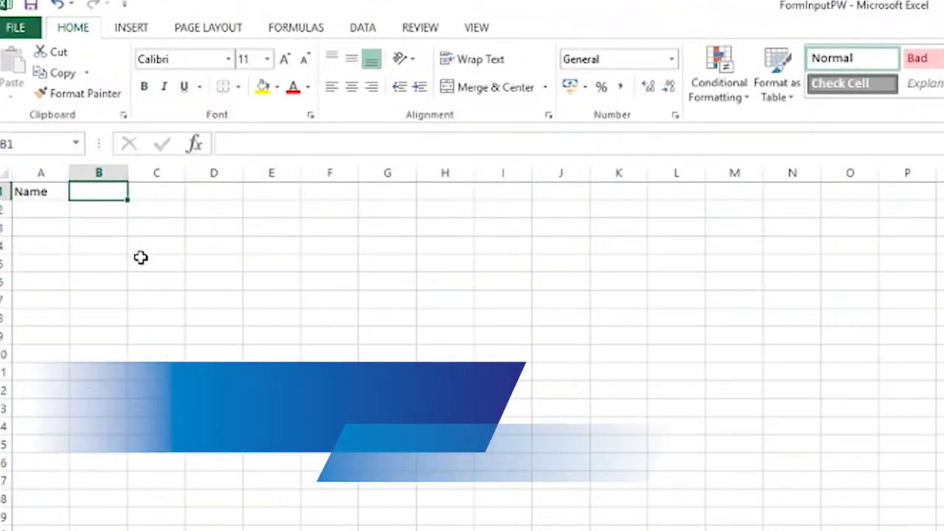
text(Address)
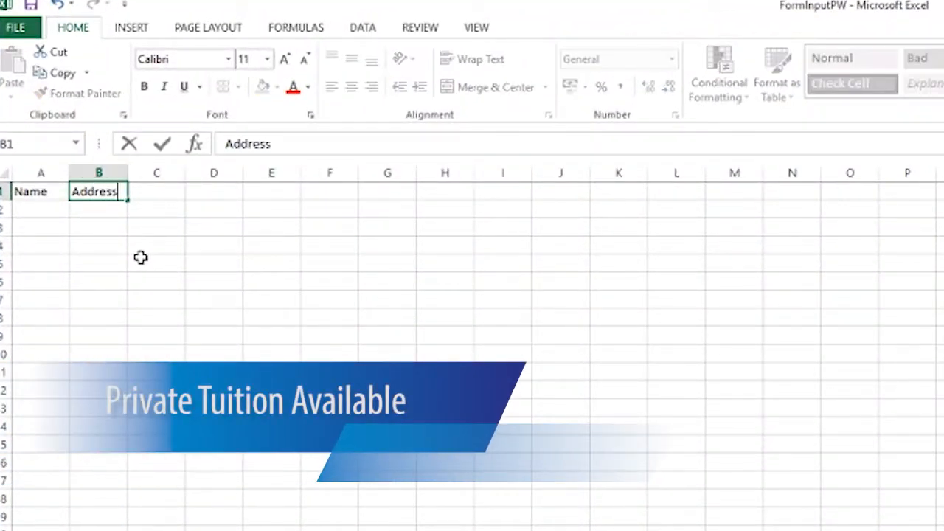
key(Tab)
text(Tel)
key(Tab)
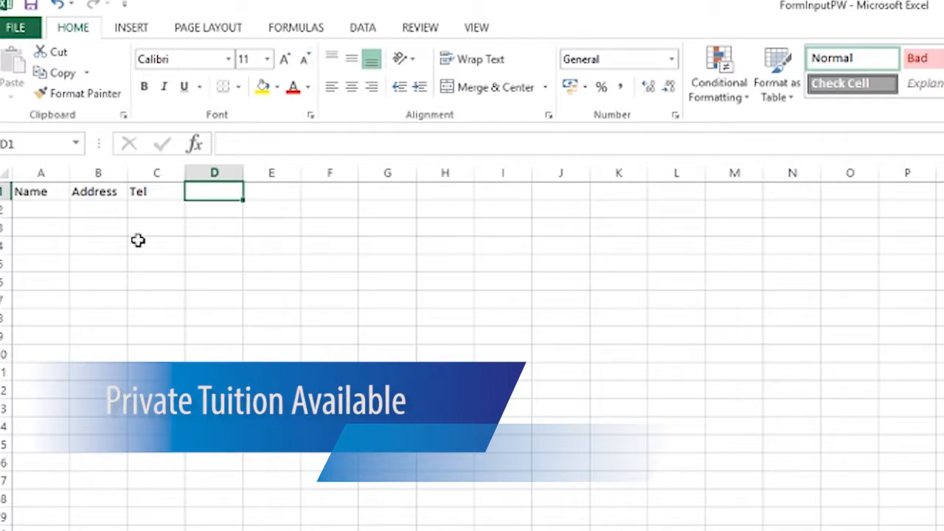
Widen column B so the Address entries fit.
drag(126, 177, 247, 183)
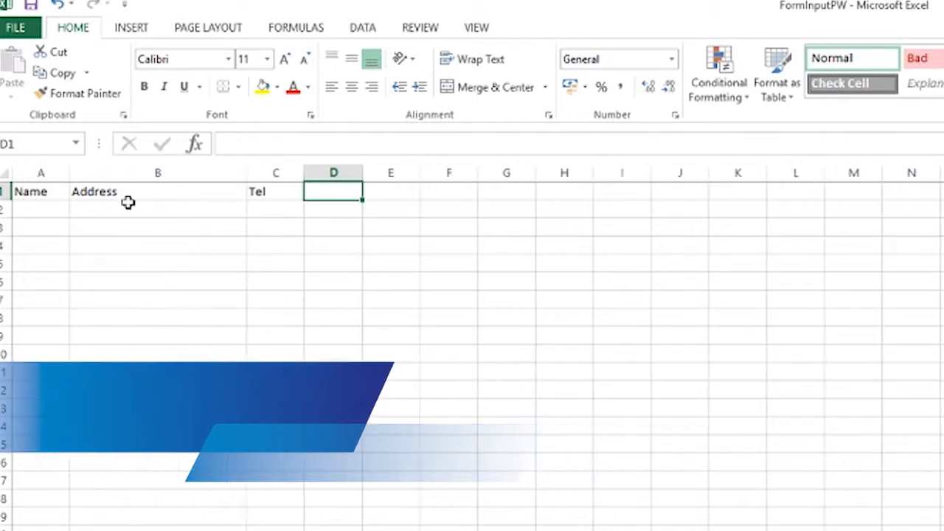
click(128, 209)
click(27, 208)
click(213, 230)
click(299, 223)
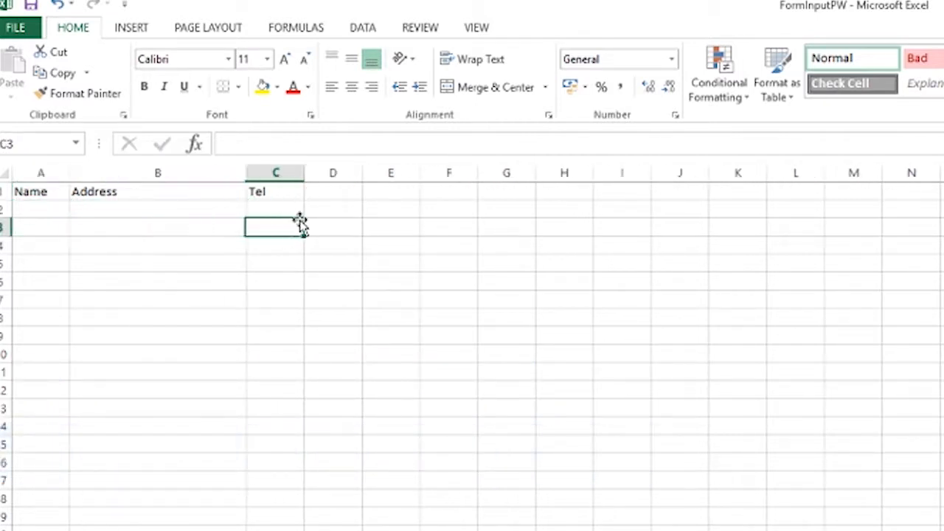
click(285, 211)
click(336, 210)
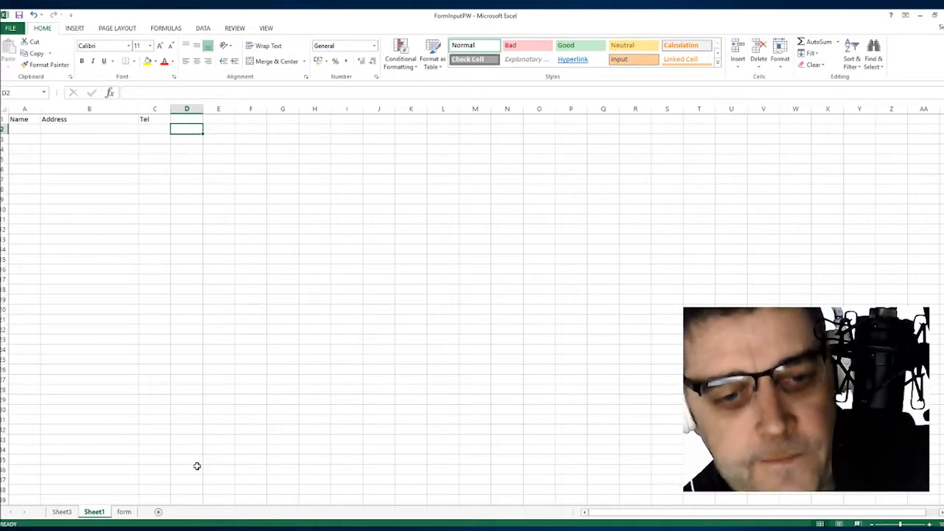
Switch to the 'form' sheet and select the 2 Main Street cell in the contact table.
click(125, 513)
click(278, 150)
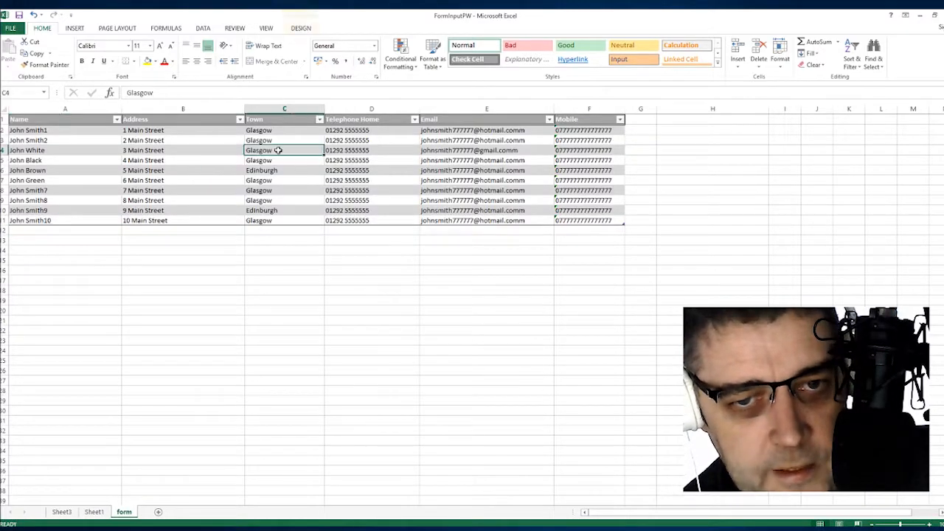
click(466, 159)
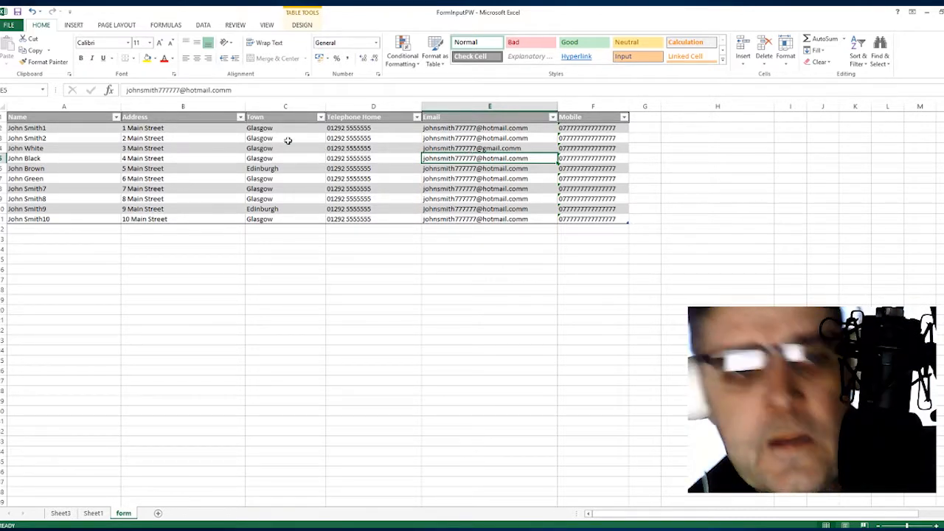
click(140, 139)
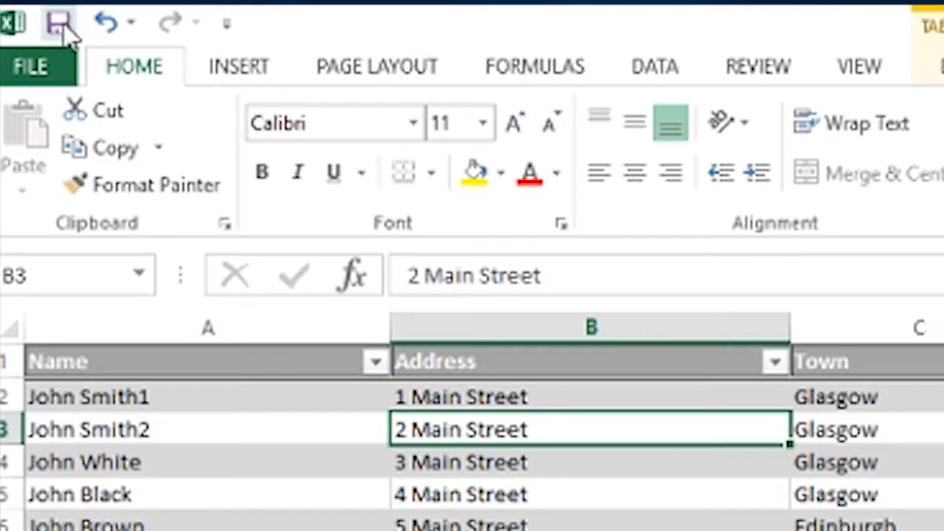
In Excel Options, add the Form... command from All Commands to the Quick Access Toolbar.
click(227, 28)
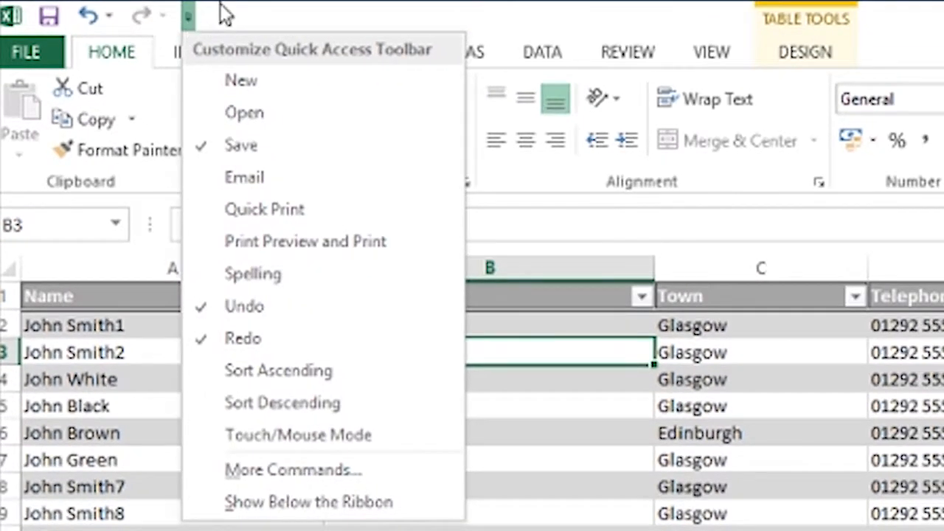
click(280, 474)
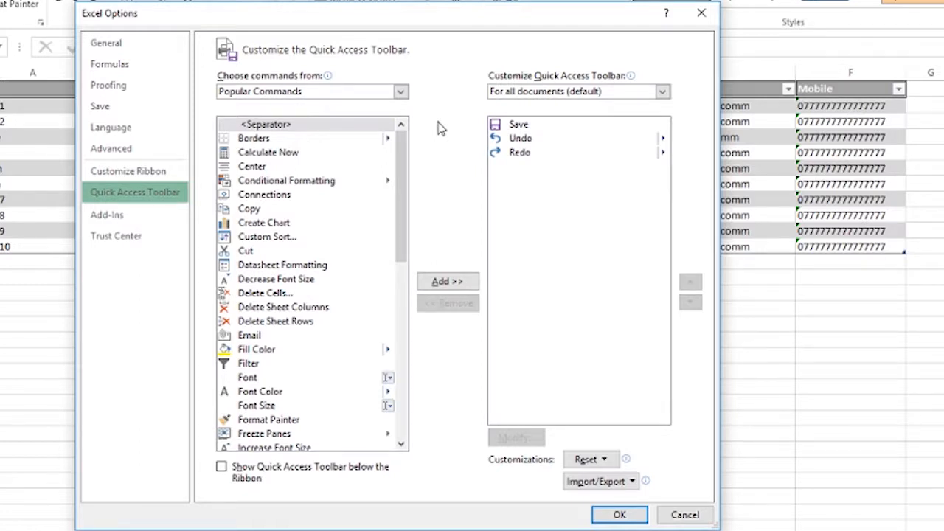
click(399, 92)
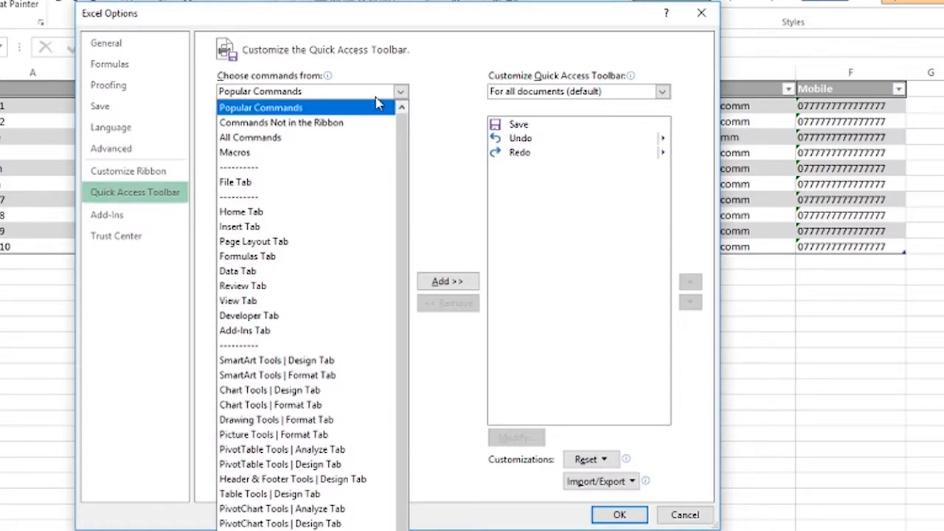
click(250, 137)
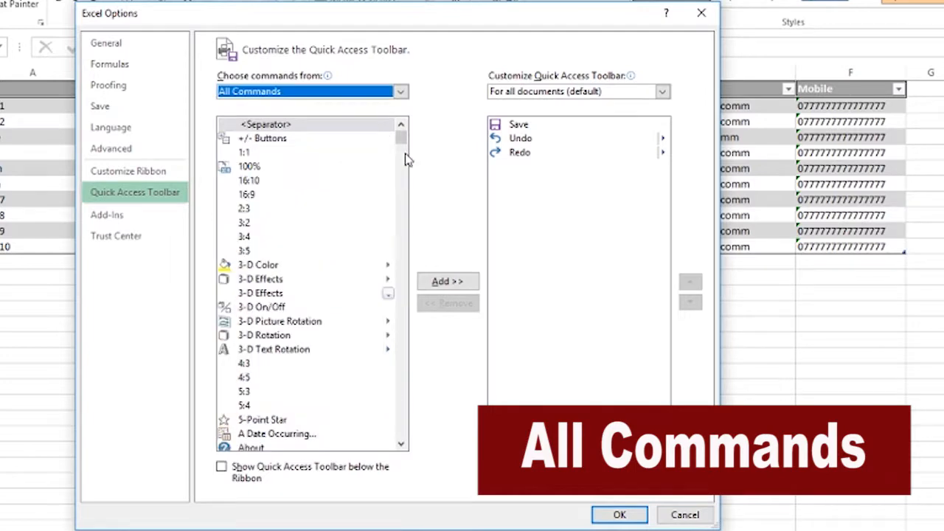
drag(403, 139, 399, 247)
click(259, 193)
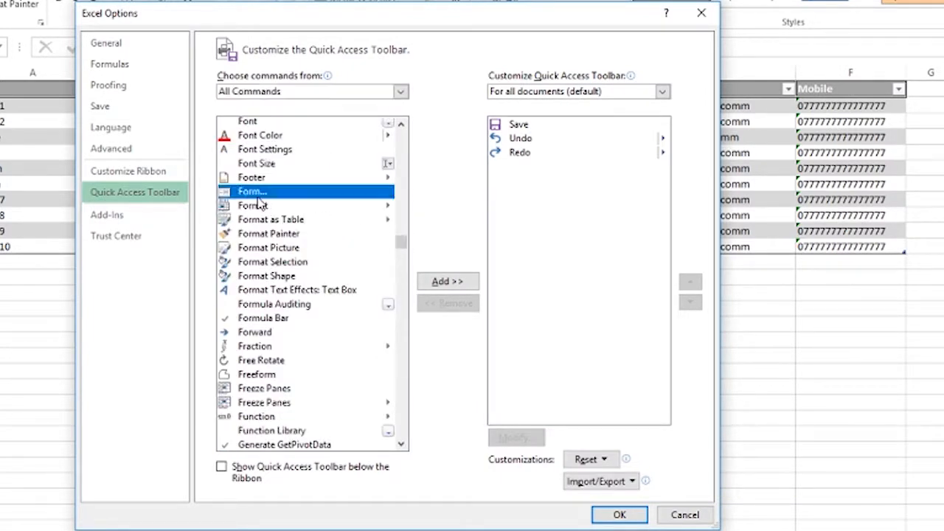
scroll(308, 177, up, 3)
scroll(312, 185, down, 2)
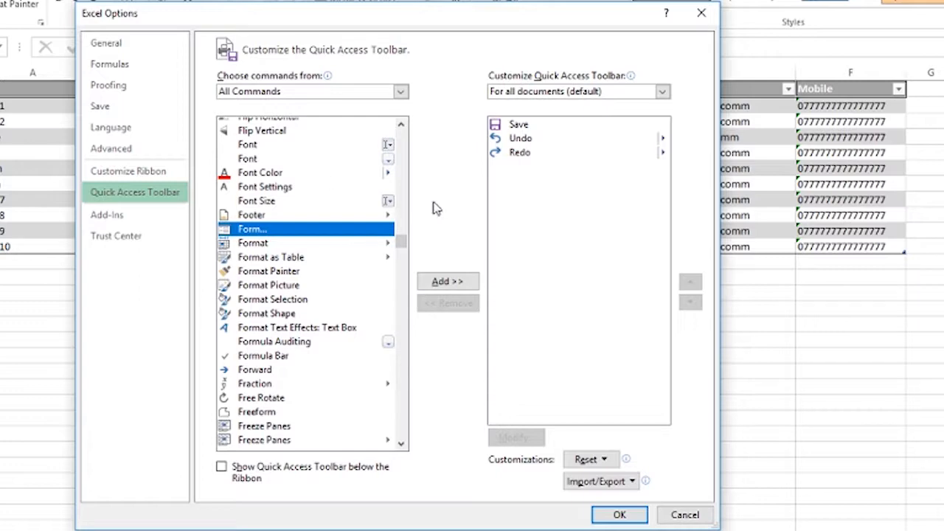
click(445, 283)
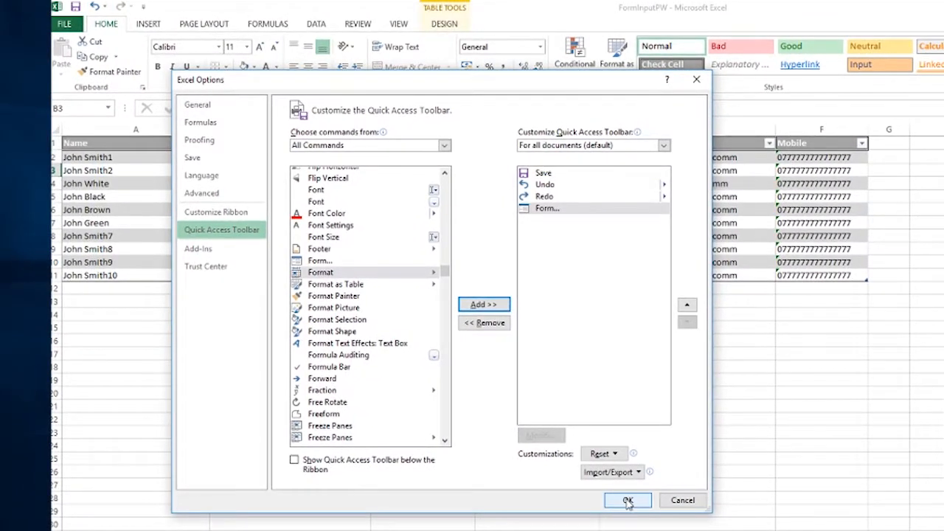
Confirm the toolbar change, try the new Form dialog on the table, then close it.
click(620, 513)
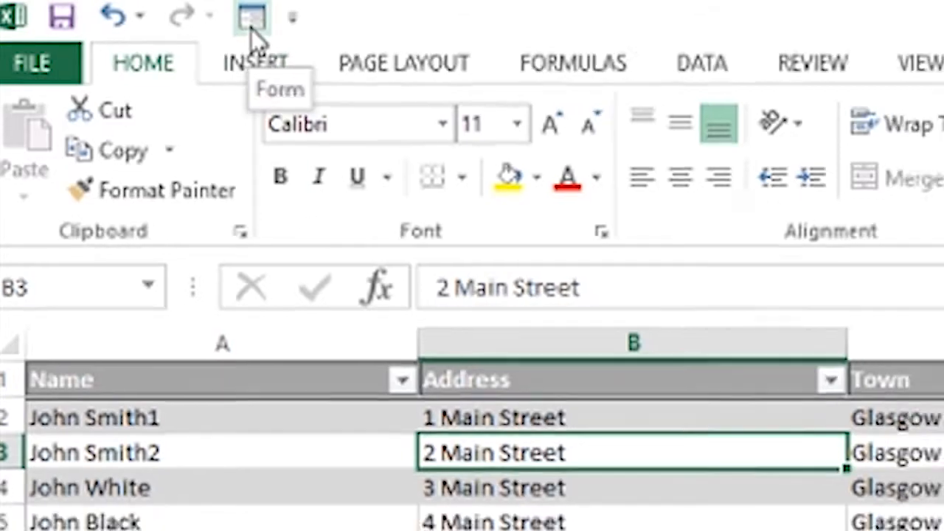
click(262, 22)
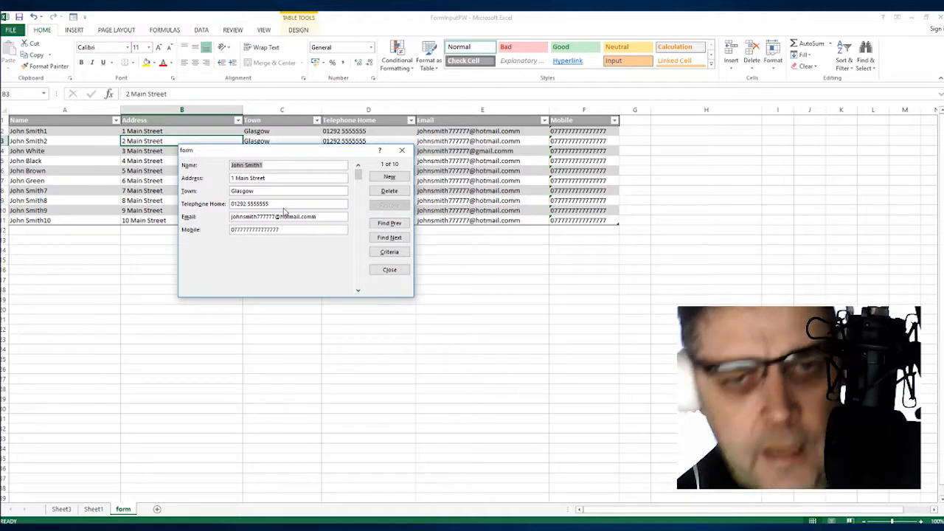
drag(287, 153, 300, 233)
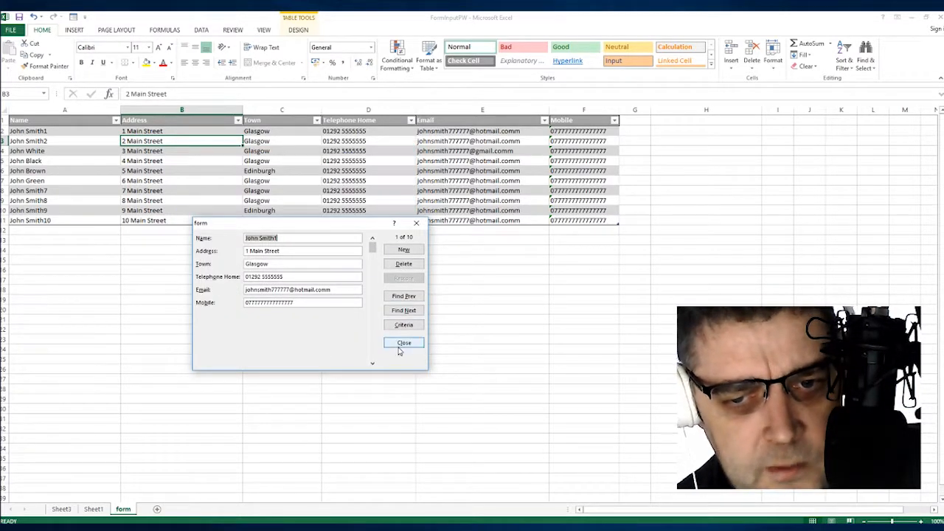
click(404, 340)
click(185, 160)
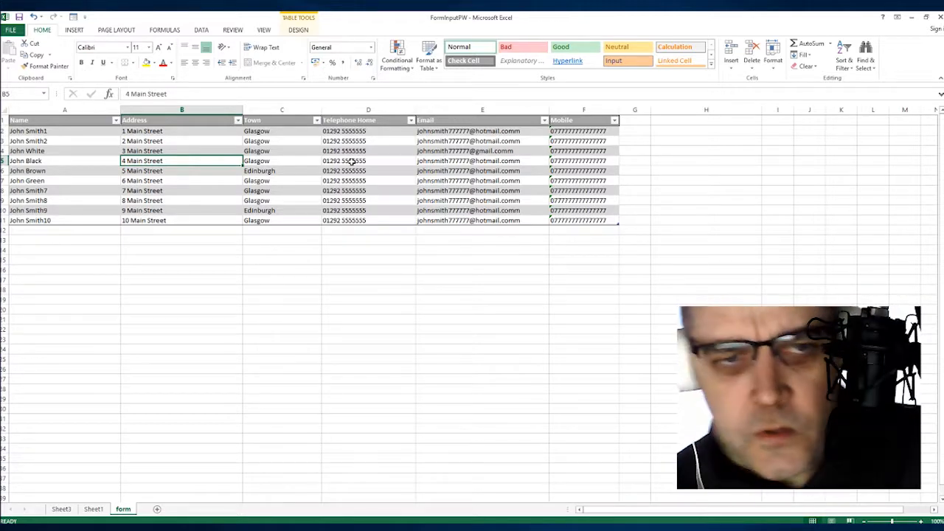
In the data form, fill a new contact's name, address, town, home phone, e-mail and mobile.
click(75, 16)
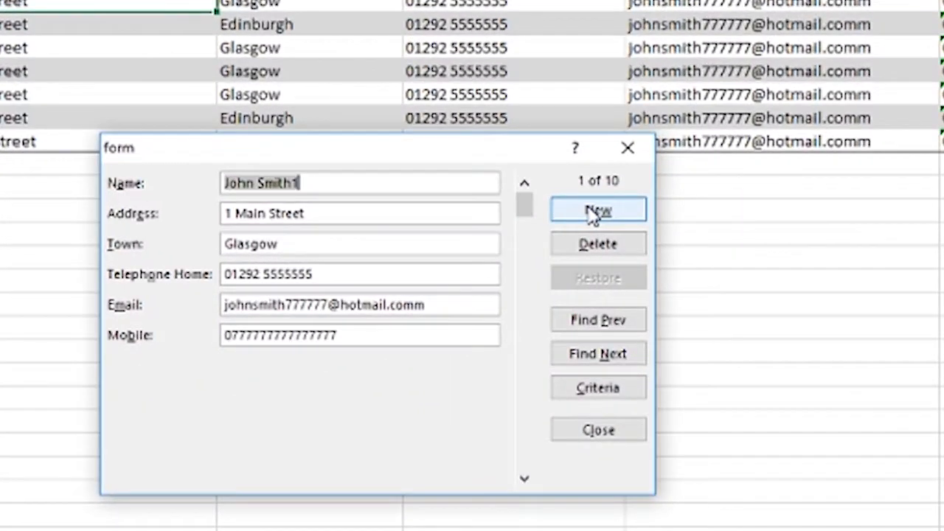
click(598, 211)
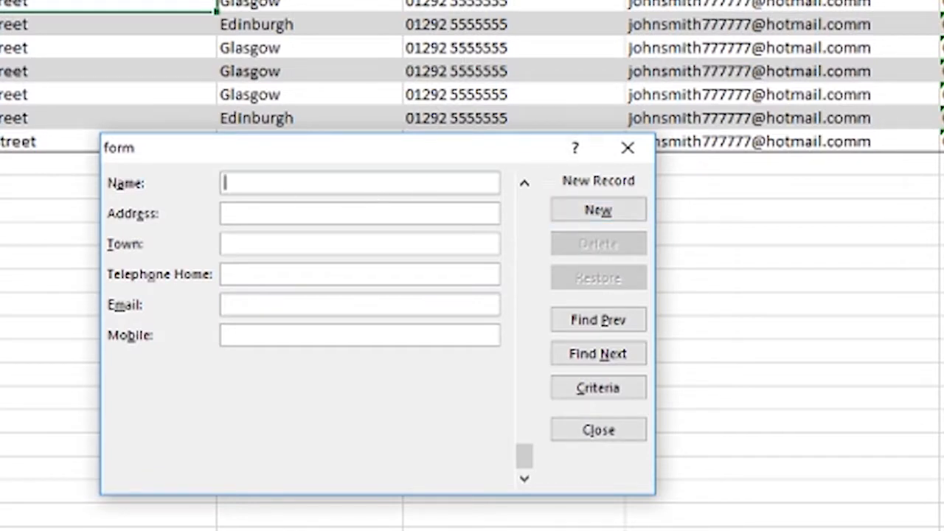
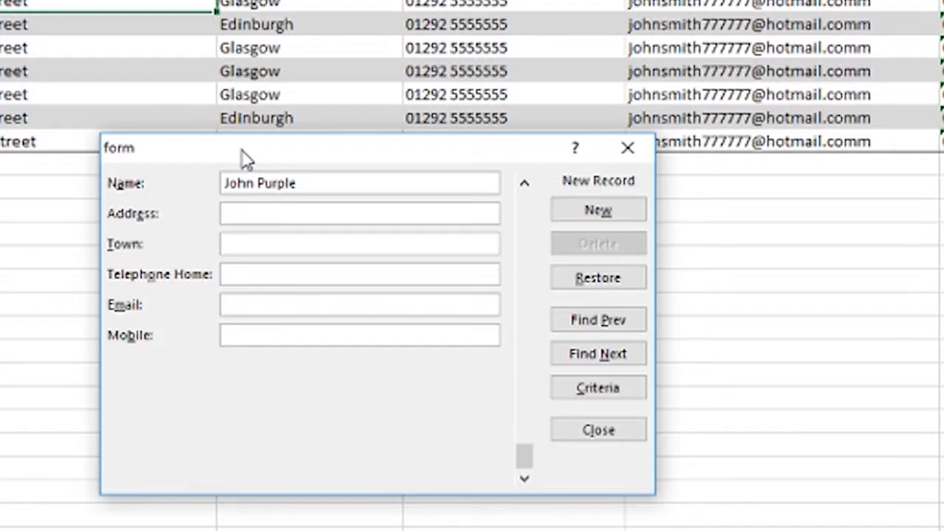
key(Tab)
text(Kil)
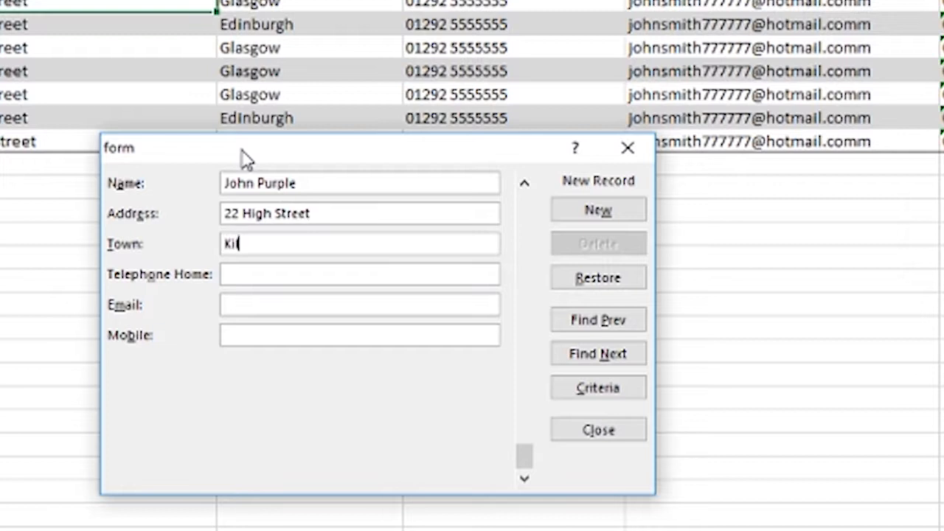
text(marnock)
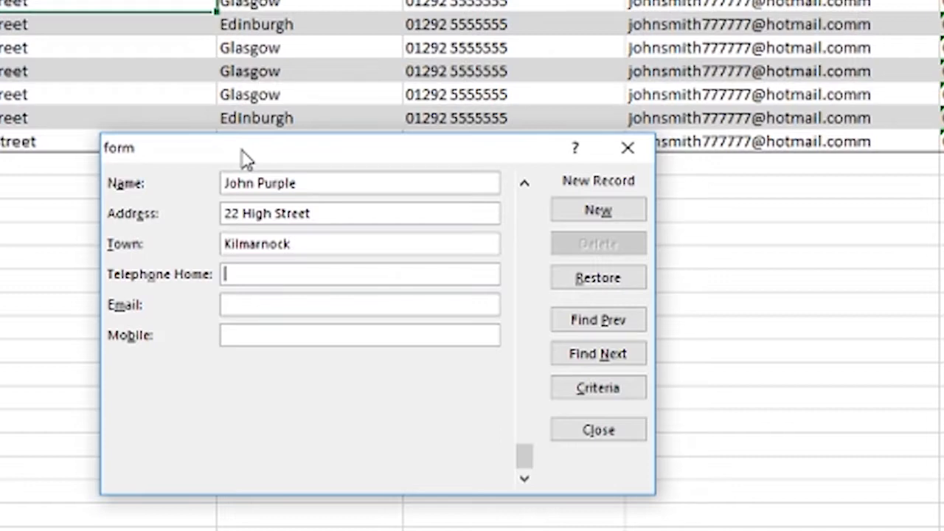
text(0155554444)
key(Tab)
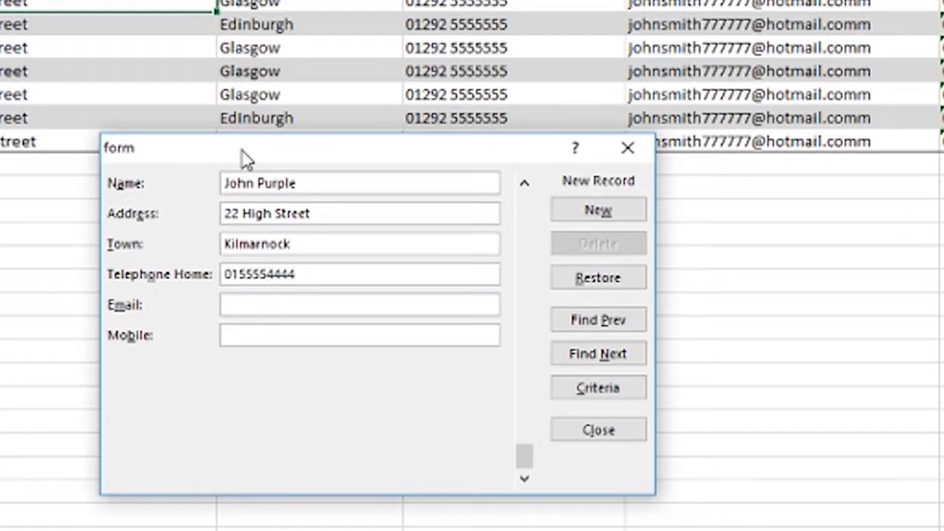
text(fdgfdhgdfh@)
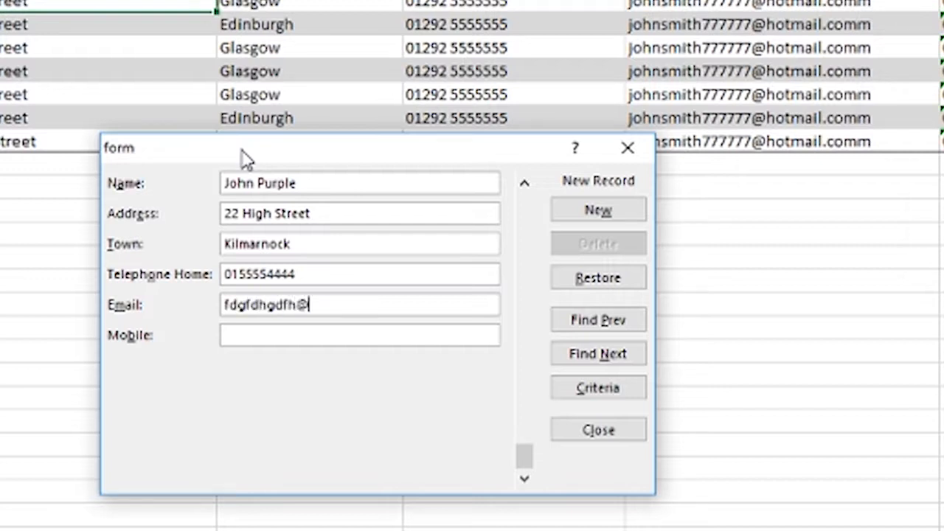
text(fdgdfgdf.com)
key(Tab)
text(0777755555)
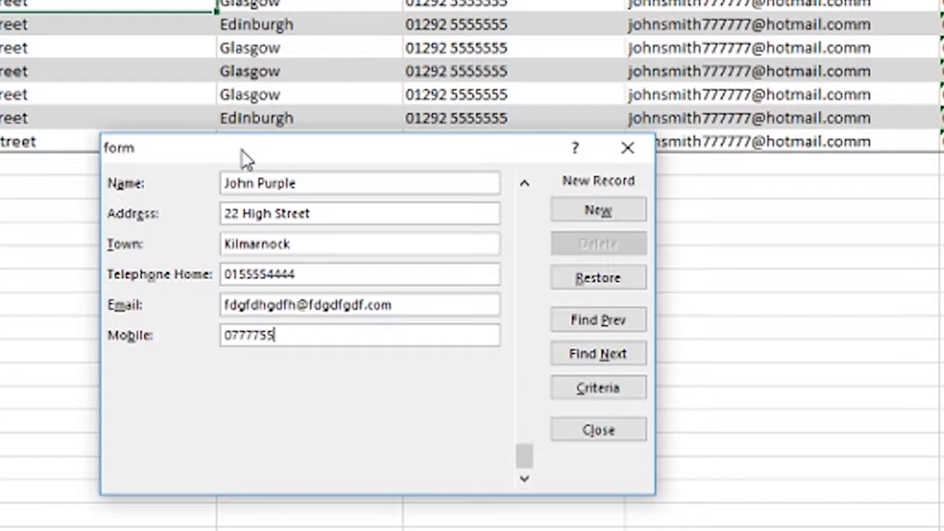
text(54)
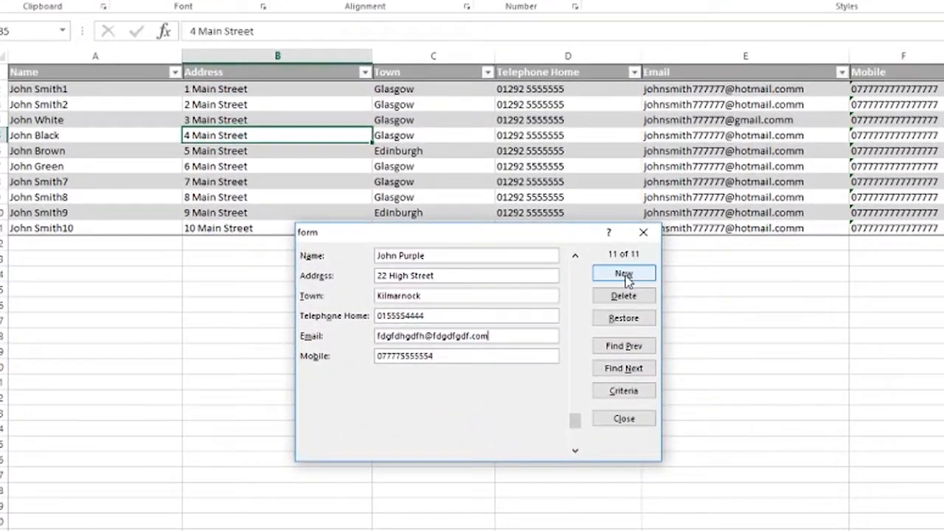
Save the record as a new table row and begin typing another entry.
click(514, 249)
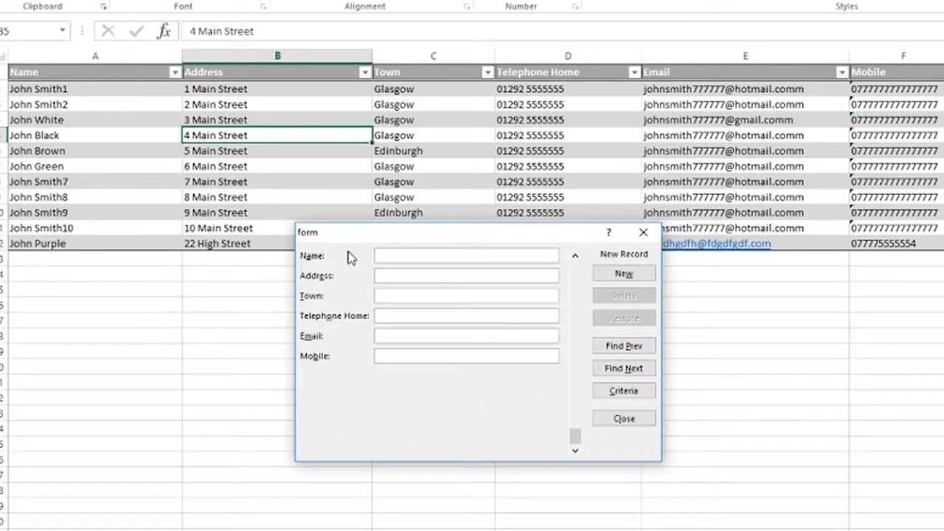
drag(379, 234, 363, 281)
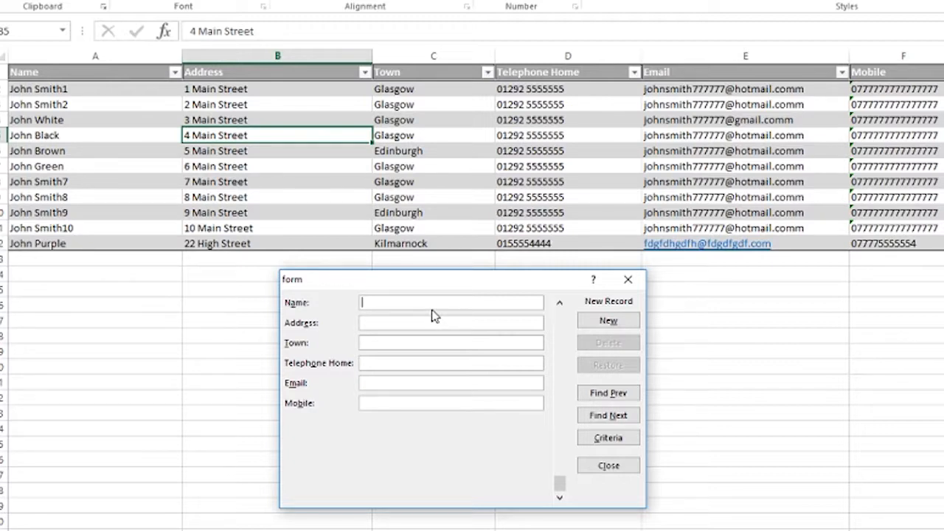
text(hgbjhg)
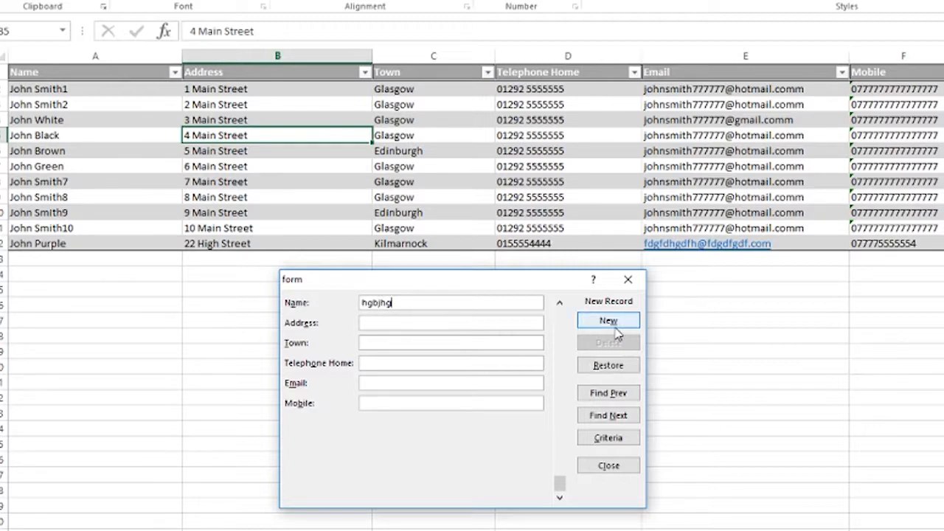
Close the data form and delete the stray row 13 beneath the table.
click(606, 466)
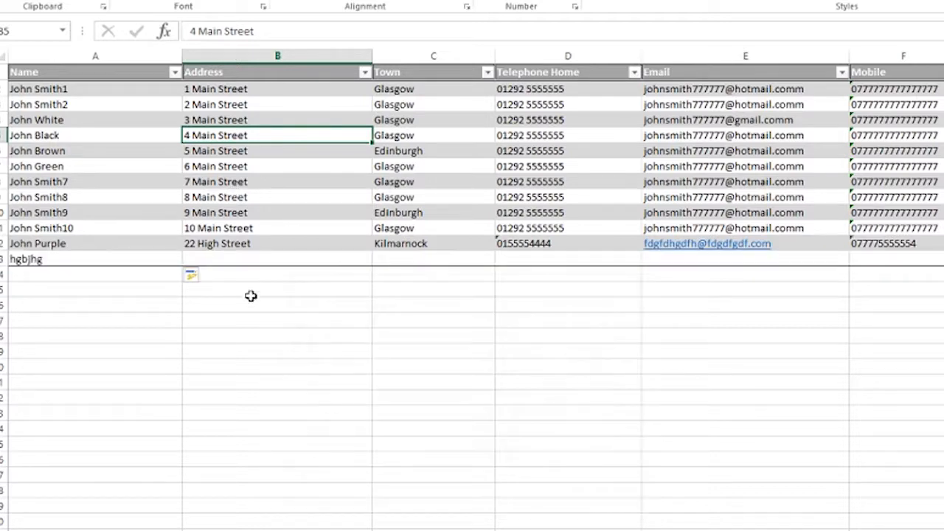
click(250, 317)
click(3, 259)
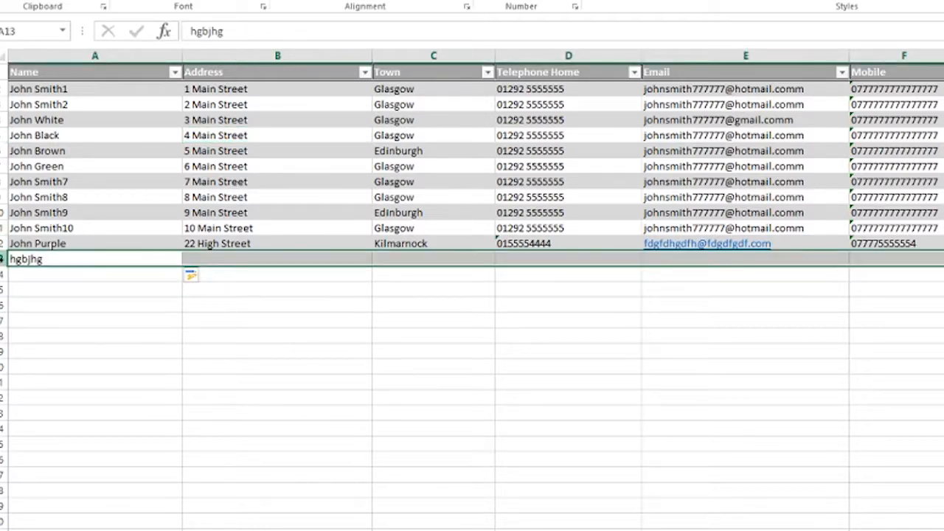
right_click(3, 259)
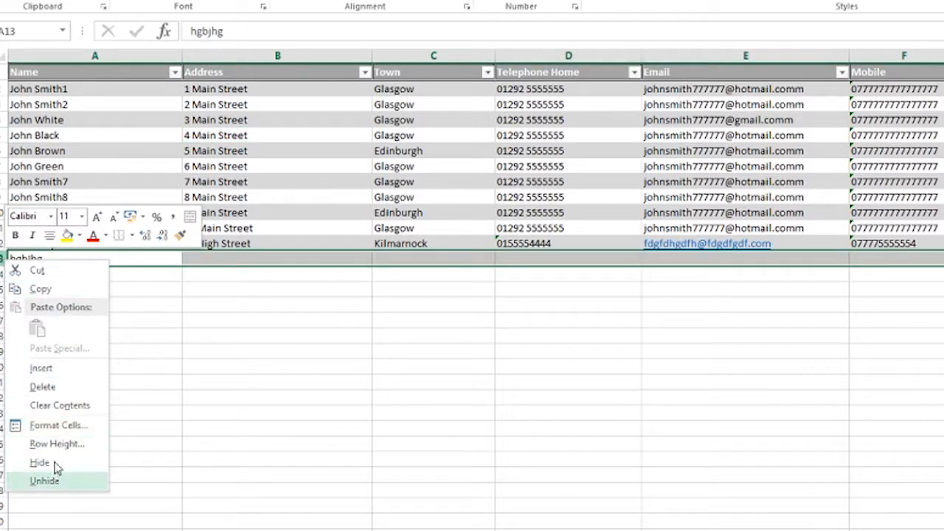
click(59, 390)
click(745, 381)
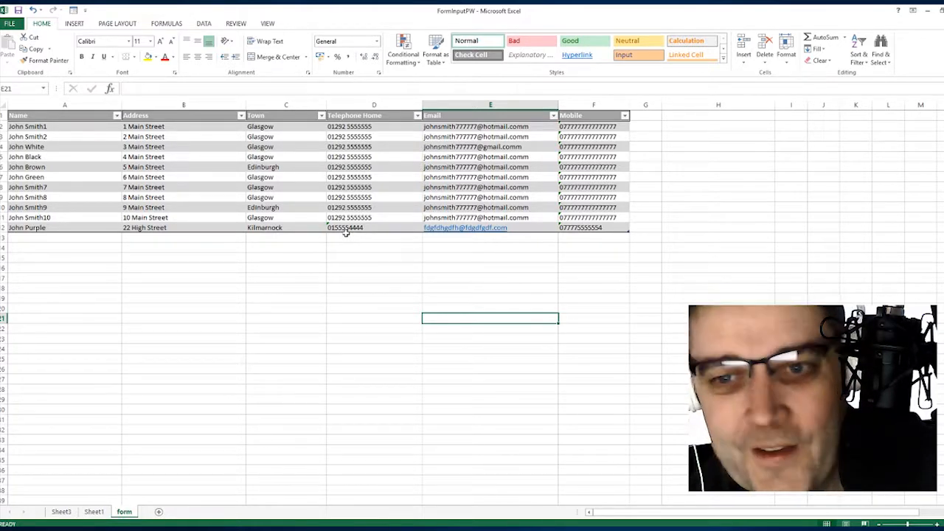
Enter a test phone number starting with 0 in a column H cell and see the zero dropped.
click(584, 228)
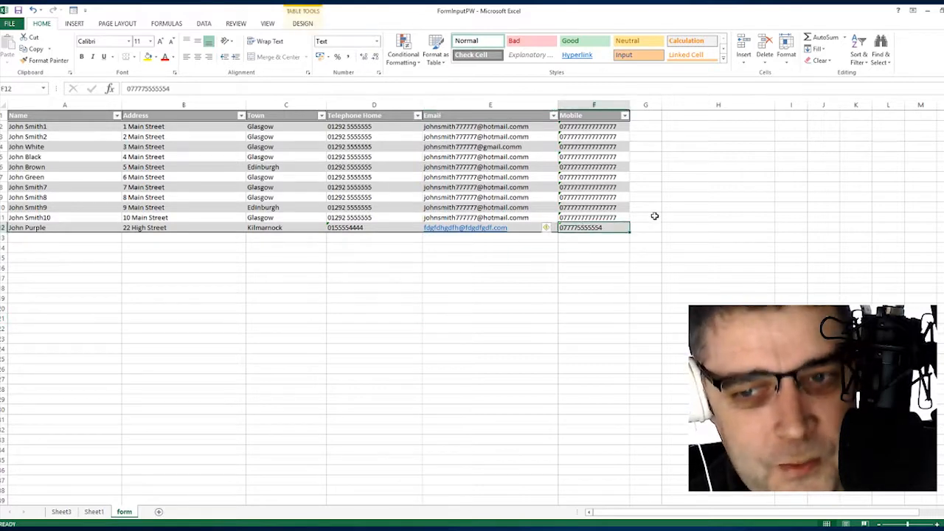
click(687, 230)
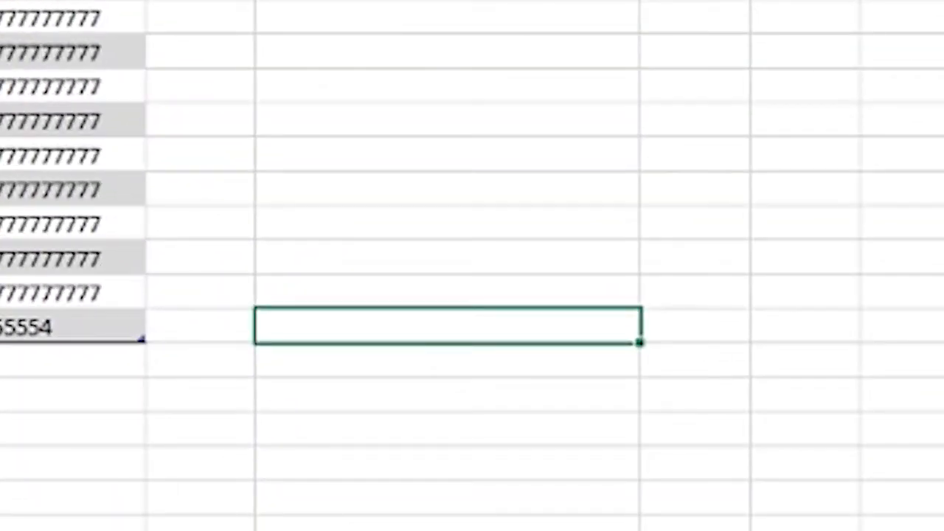
click(428, 524)
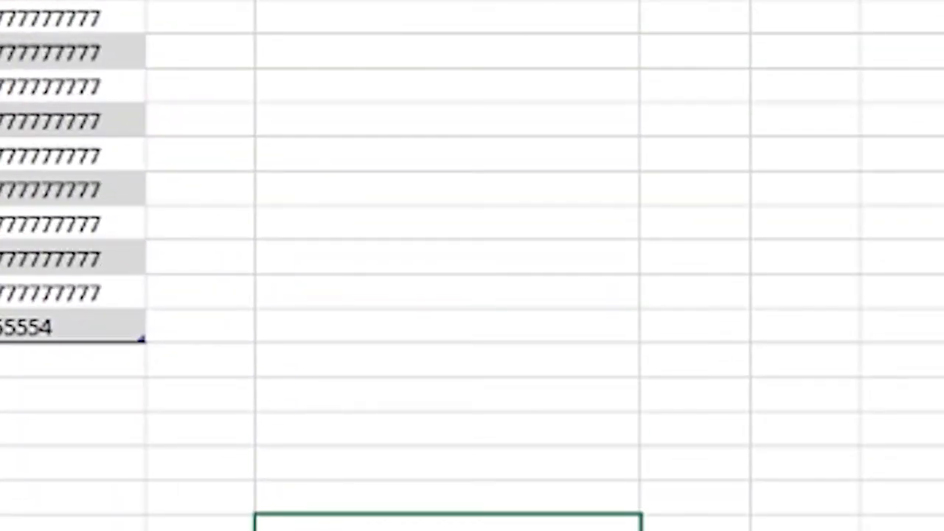
click(413, 295)
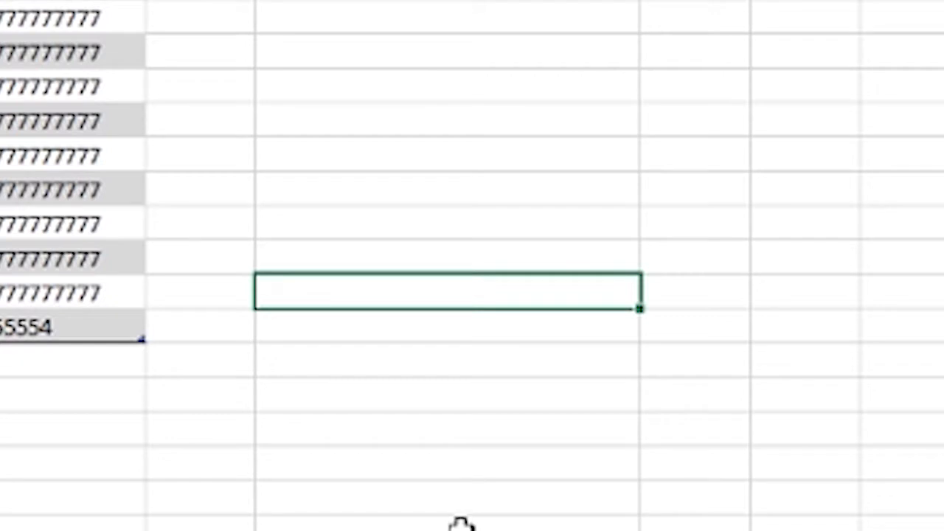
text(0129)
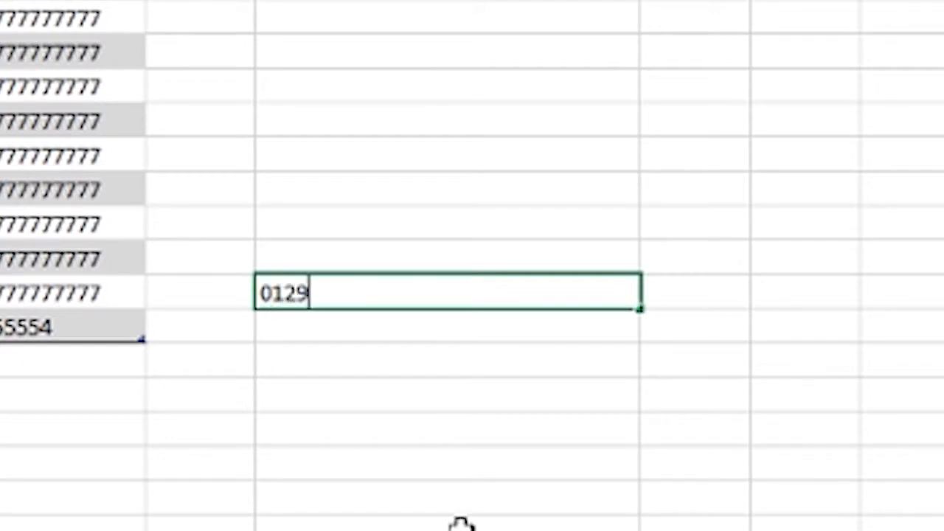
text(27777777)
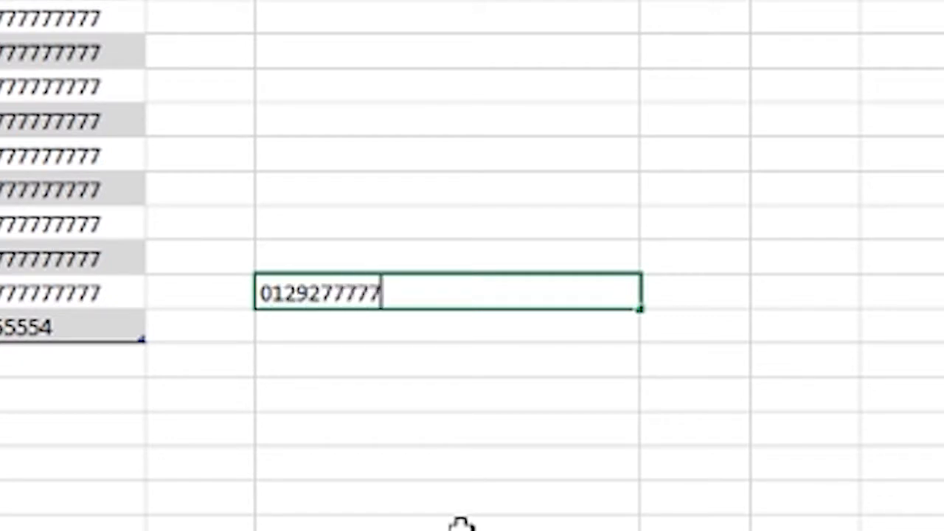
click(378, 387)
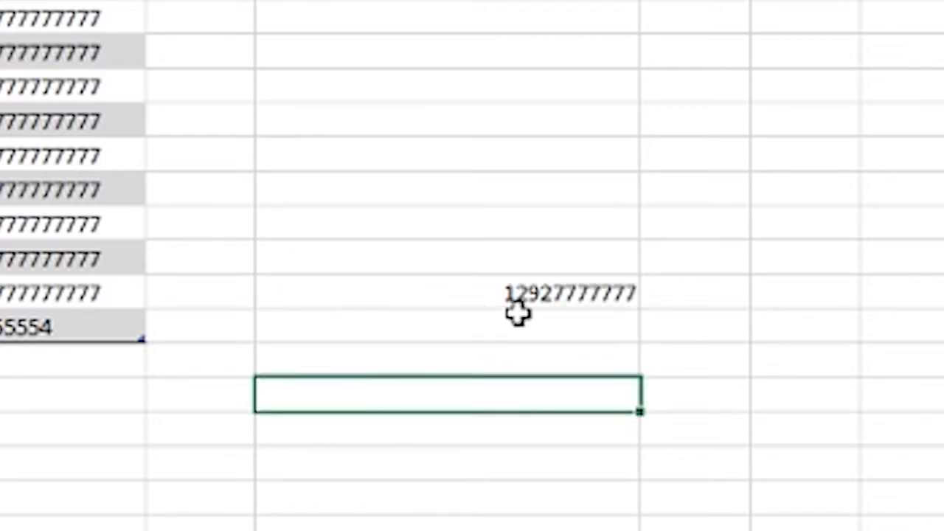
click(558, 303)
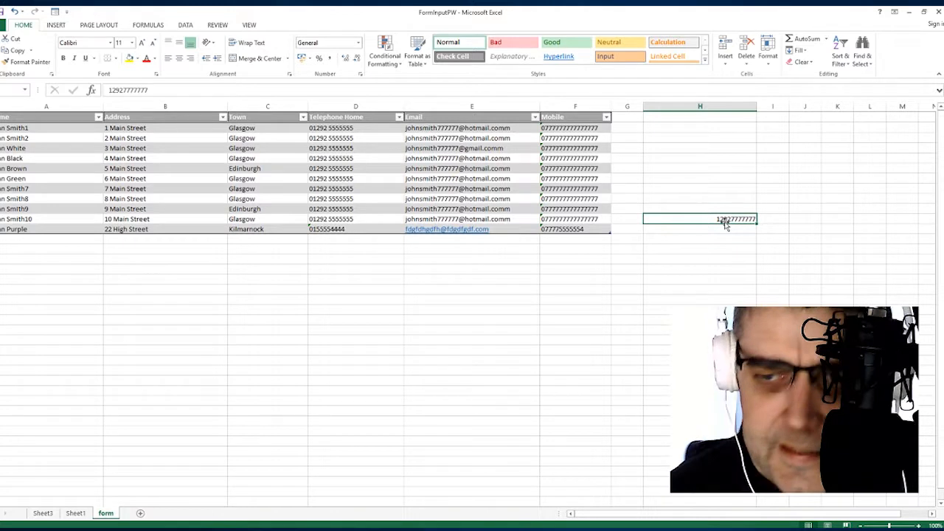
Select the empty cell H14 in column H.
drag(706, 239, 700, 410)
click(688, 259)
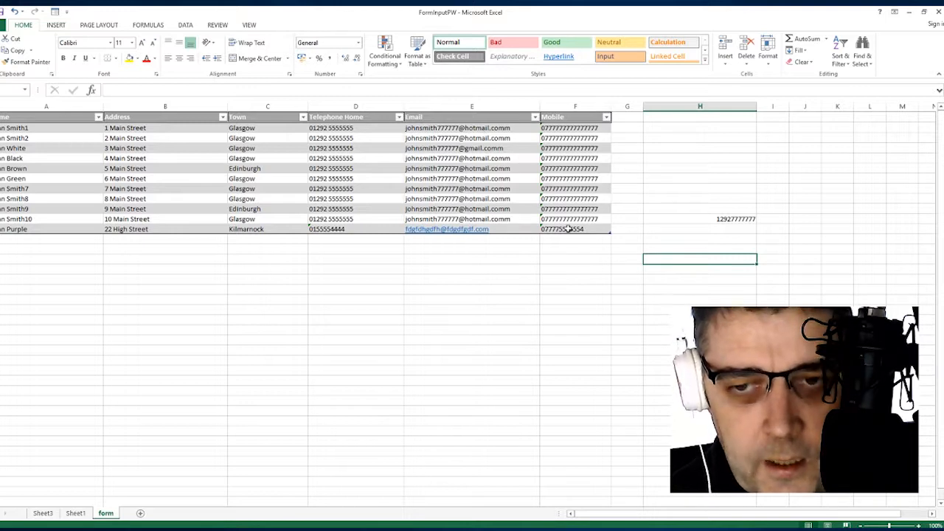
click(658, 270)
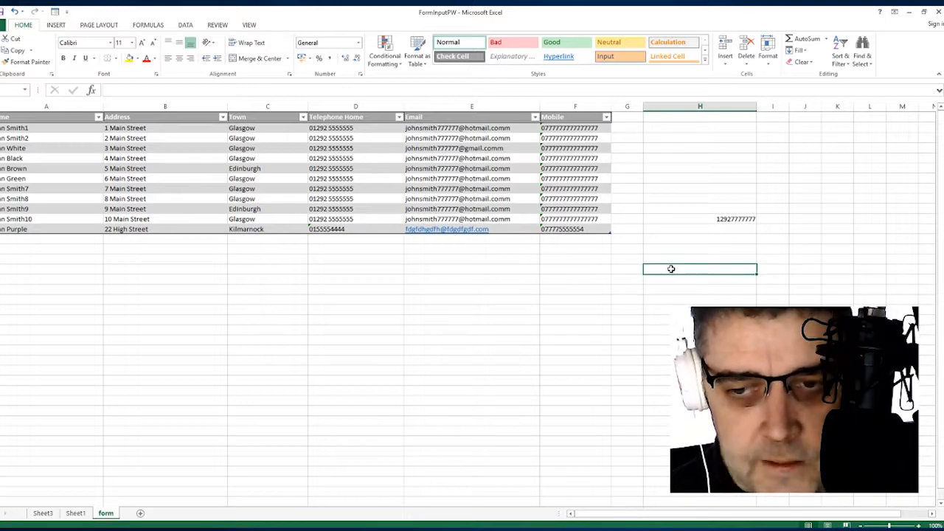
click(661, 256)
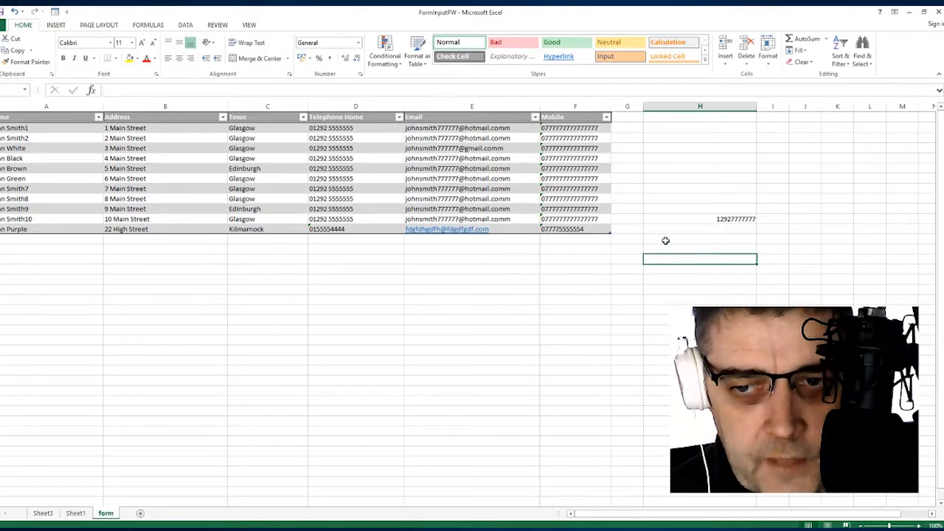
Format H14 as Text and enter the test phone number so its leading zero is kept.
click(768, 52)
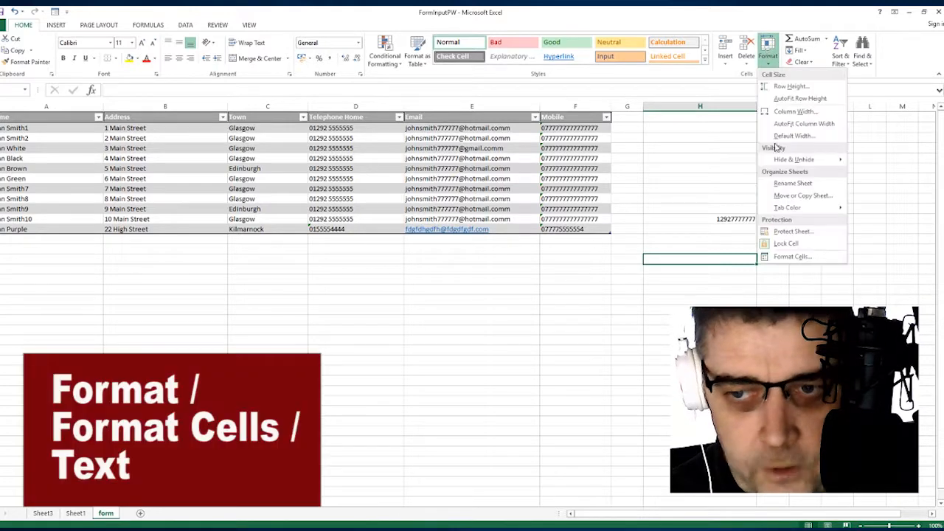
click(786, 256)
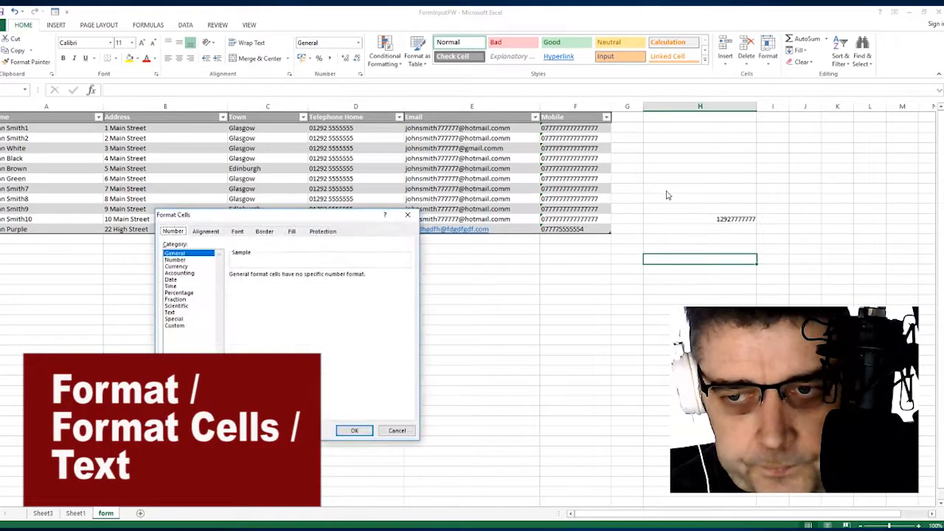
click(177, 266)
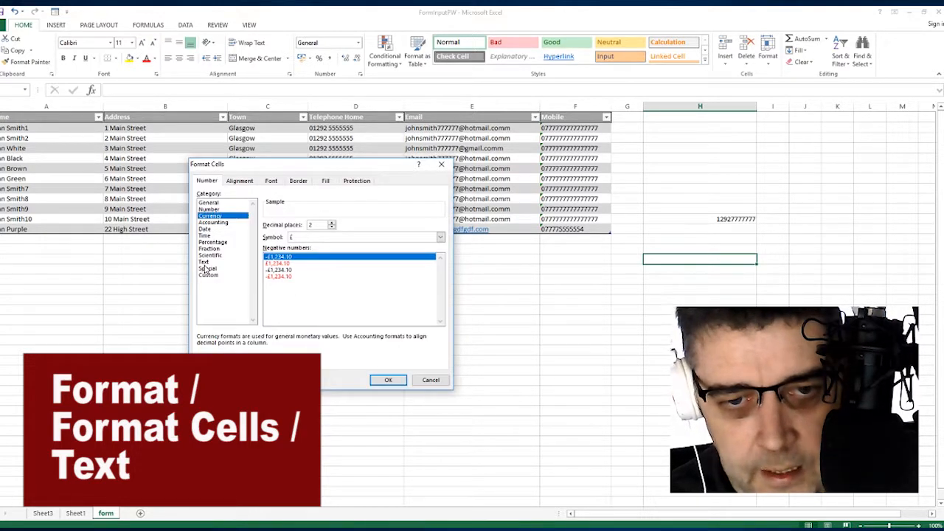
click(205, 262)
click(387, 380)
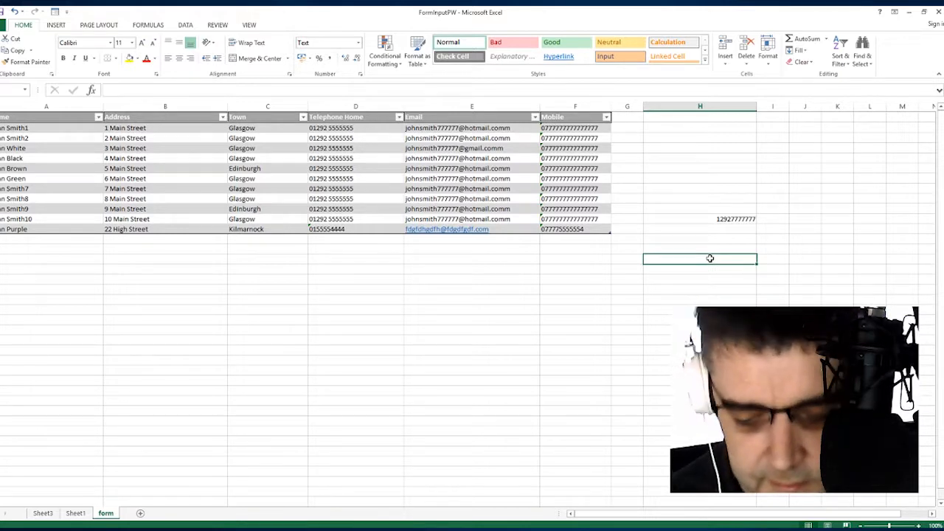
text(012927777777)
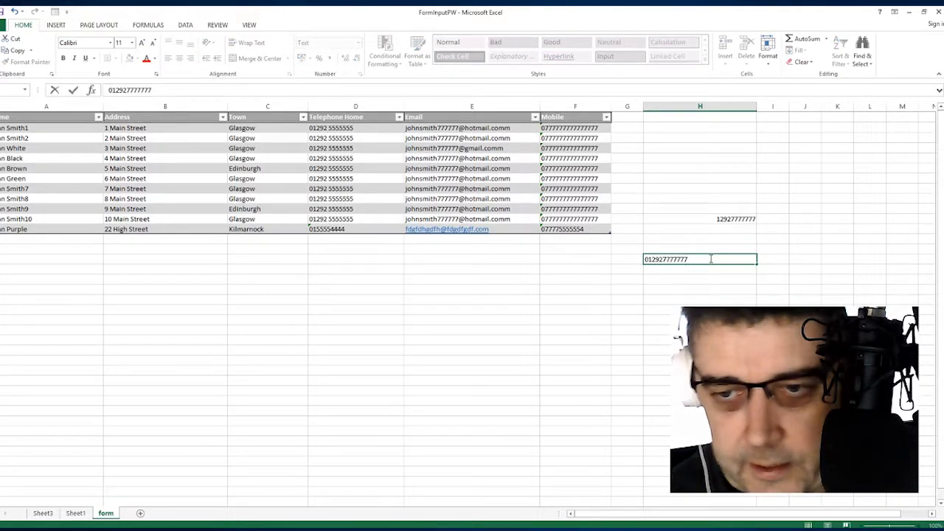
click(687, 297)
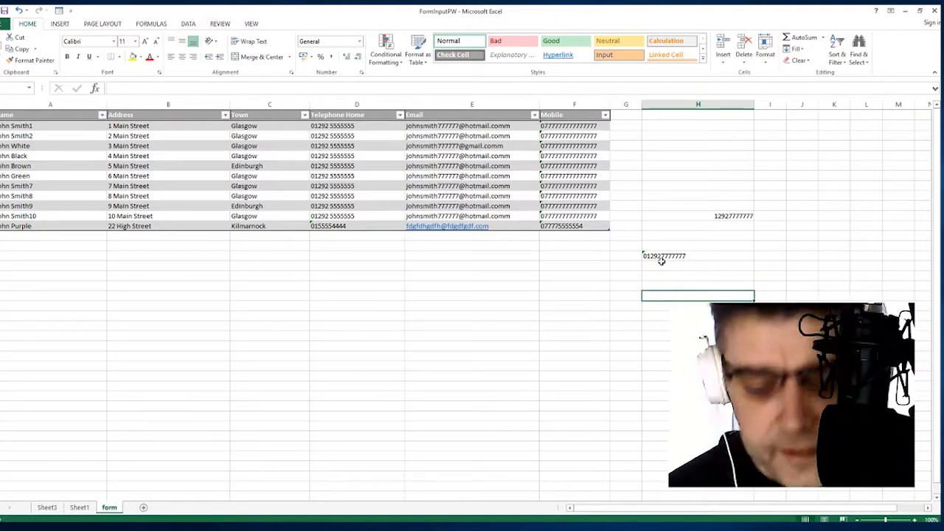
click(185, 264)
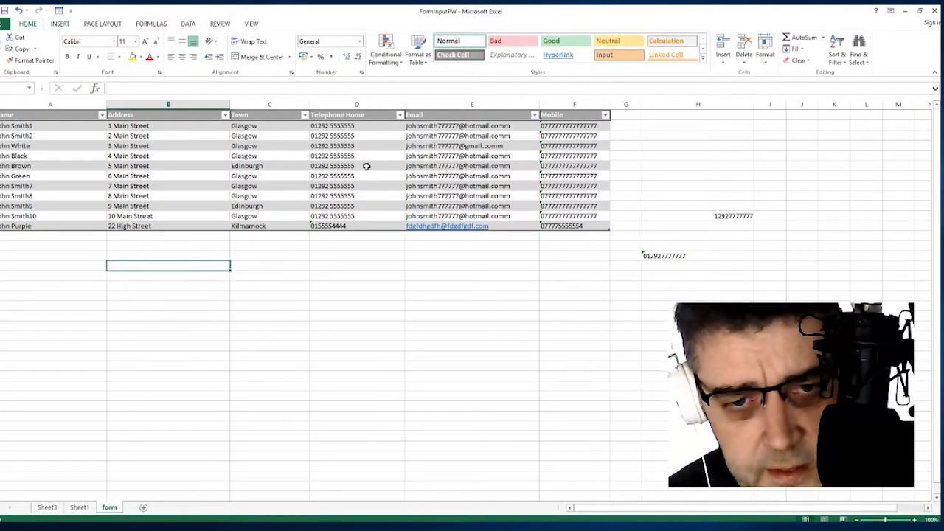
click(271, 159)
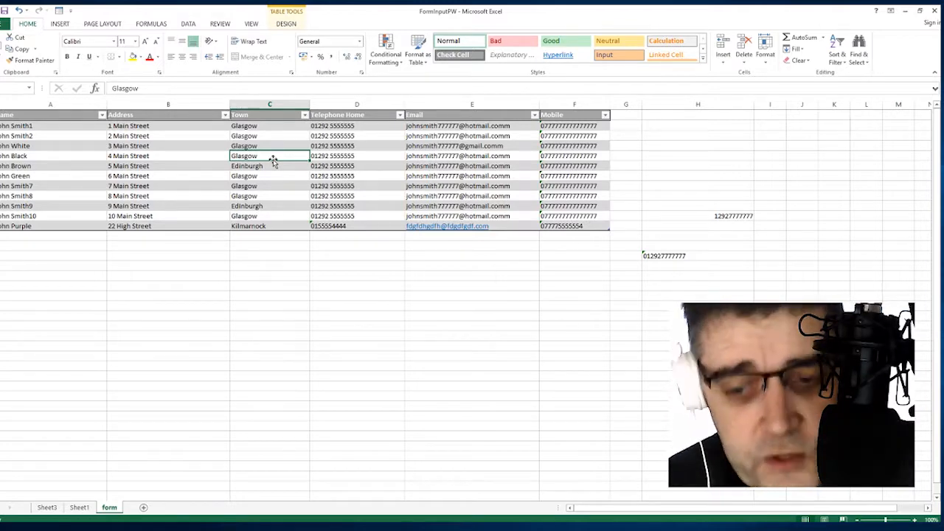
click(59, 10)
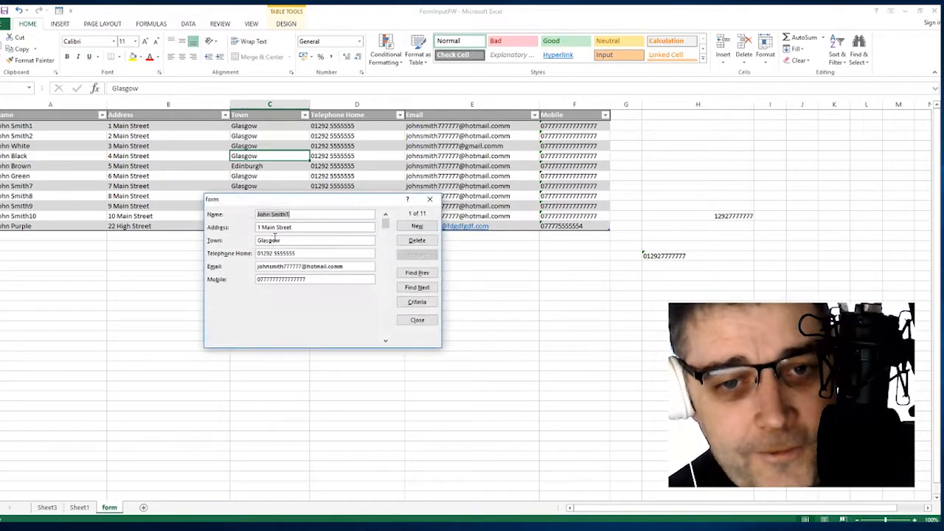
drag(270, 202, 202, 140)
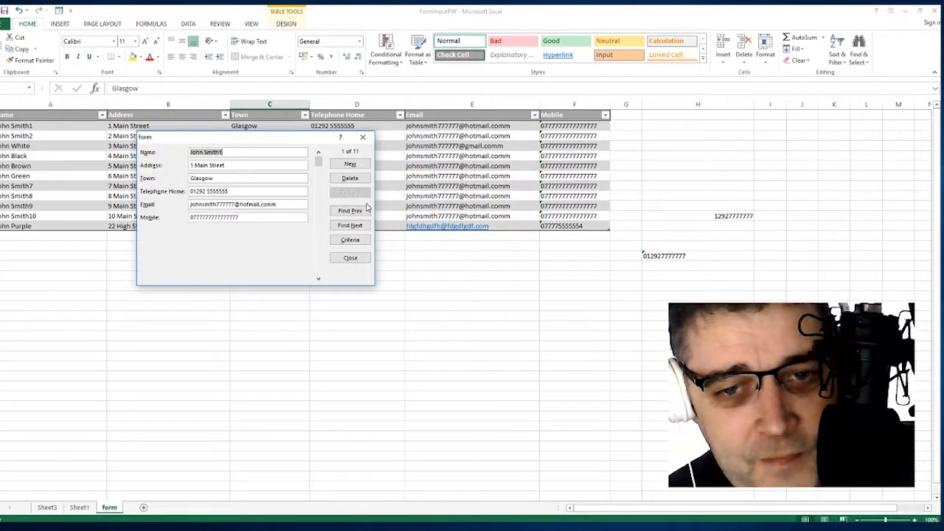
click(349, 259)
click(258, 254)
click(256, 145)
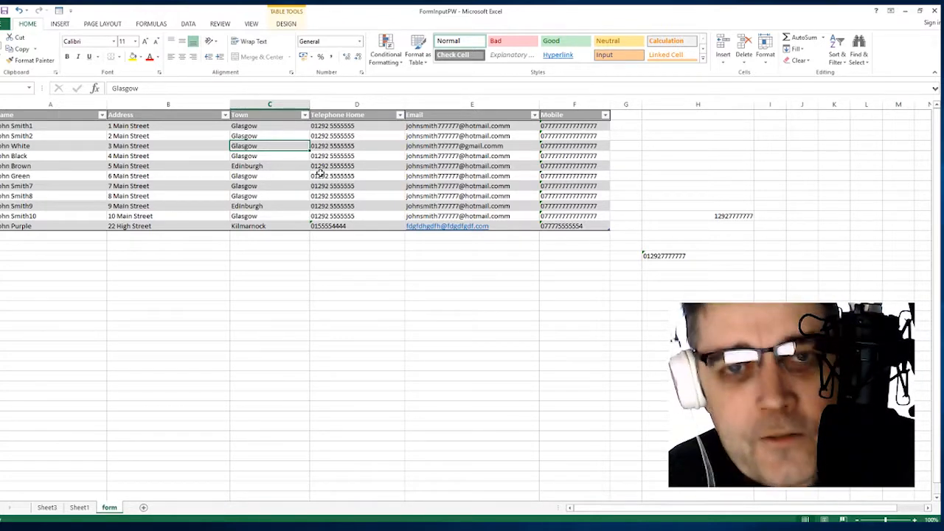
click(177, 148)
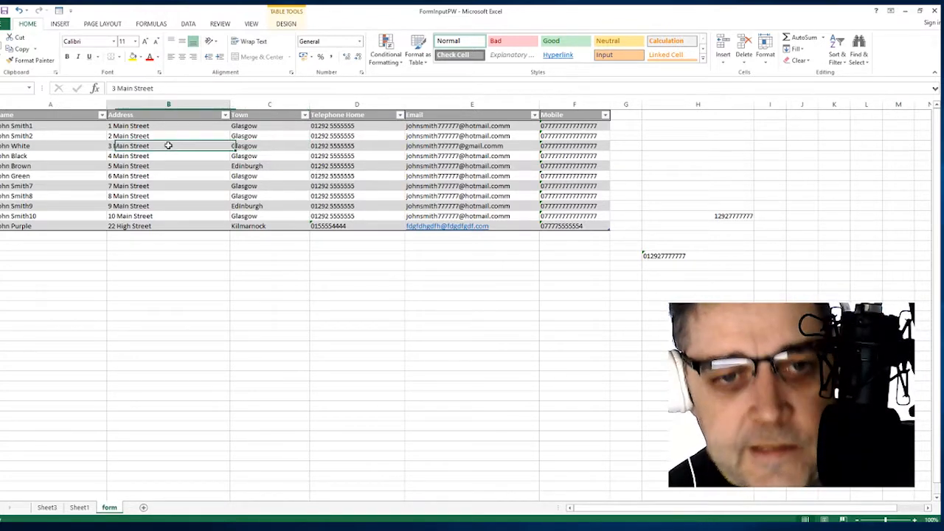
click(42, 154)
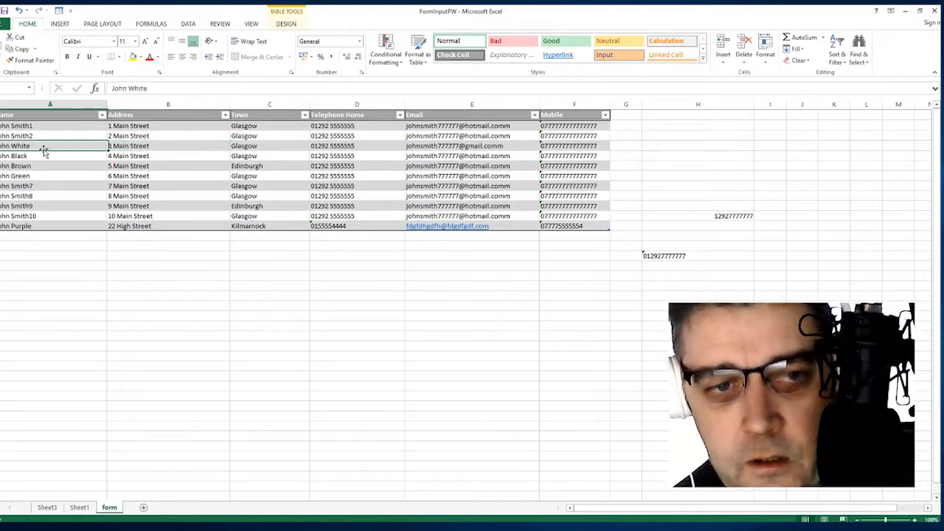
click(312, 264)
click(510, 173)
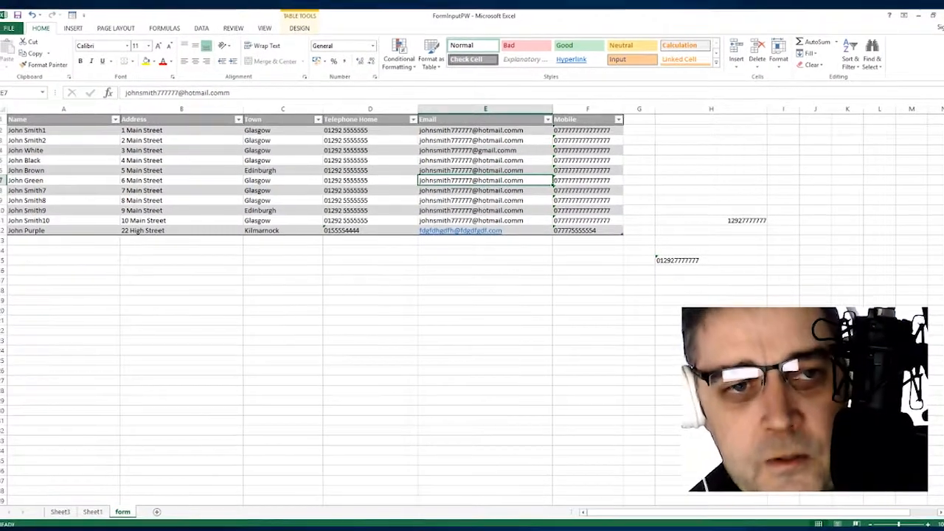
click(199, 182)
click(248, 270)
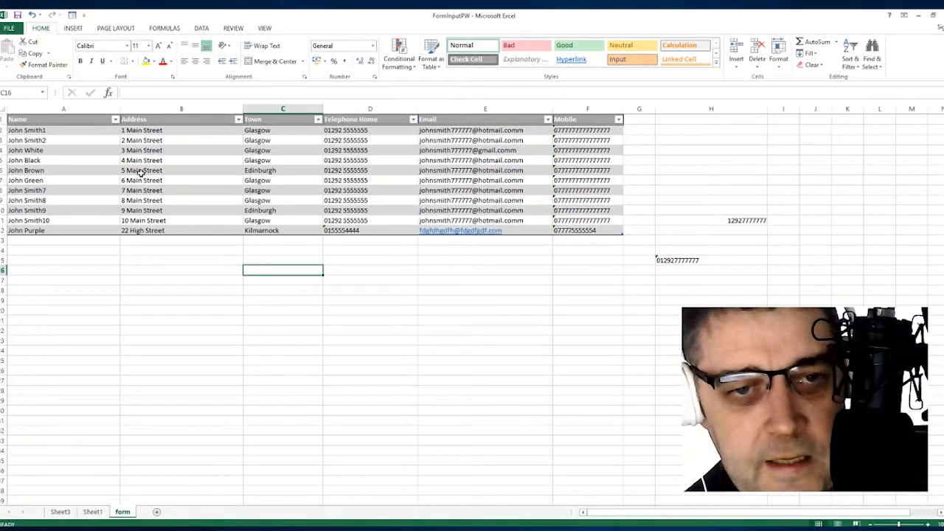
click(156, 147)
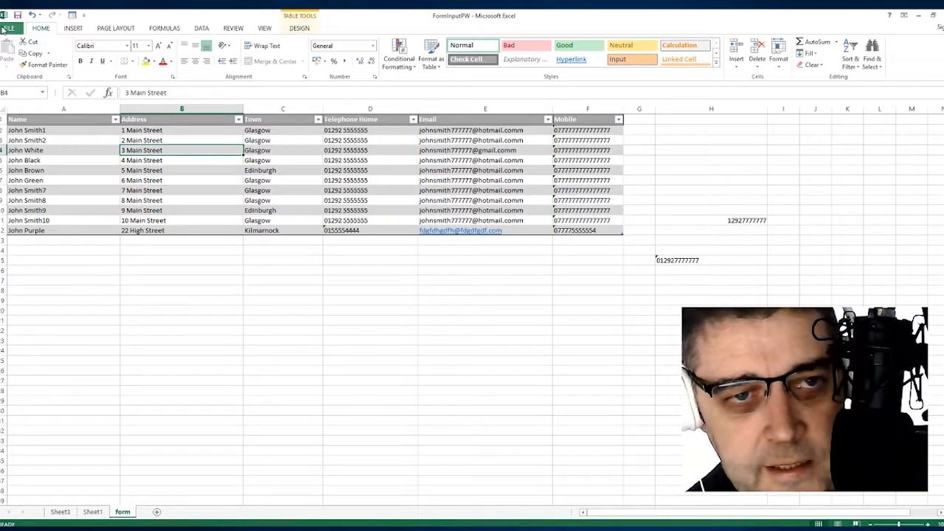
Encrypt the workbook with a password via File > Info > Protect Workbook, then return to the sheet.
click(6, 28)
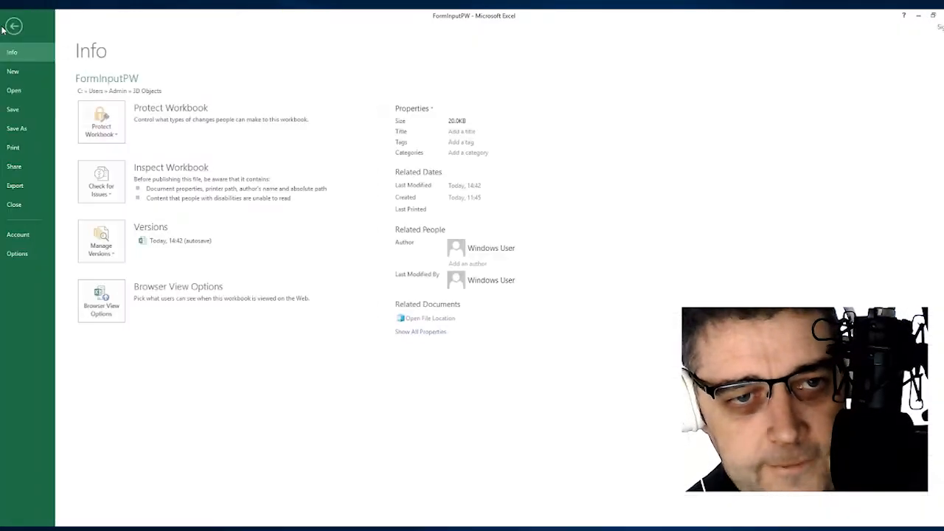
click(110, 128)
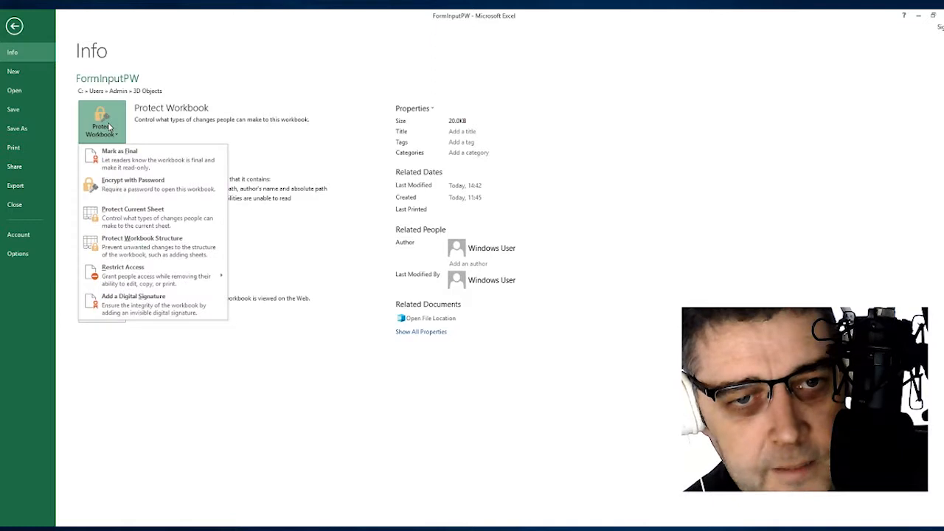
click(126, 185)
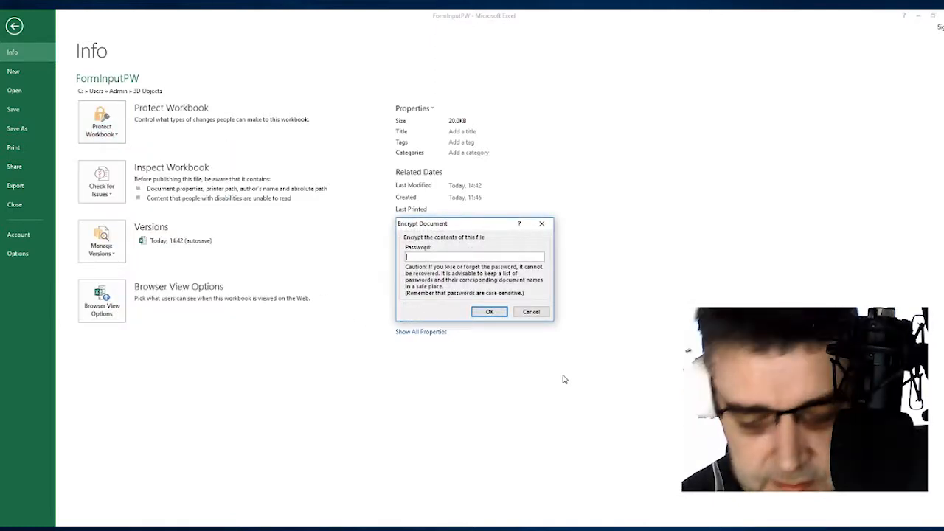
text(1234)
click(489, 311)
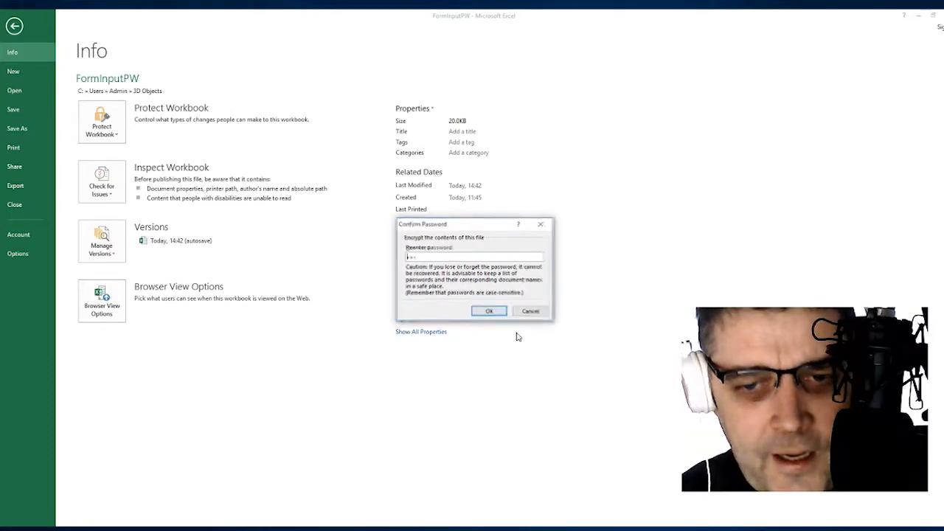
text(1234)
click(488, 311)
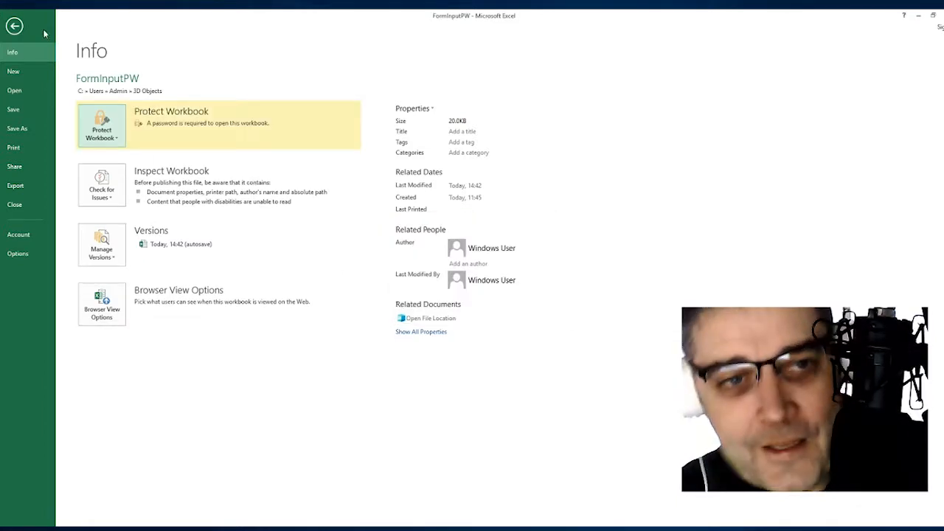
click(14, 26)
click(369, 291)
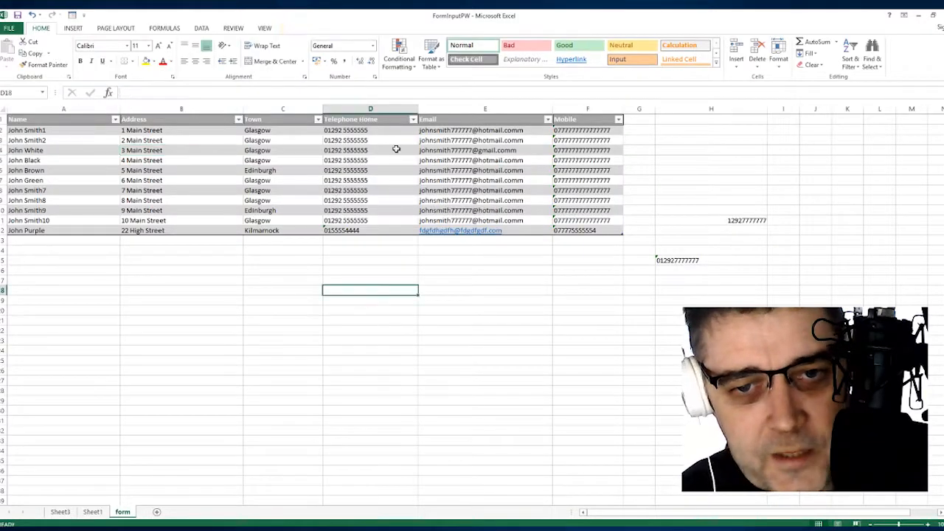